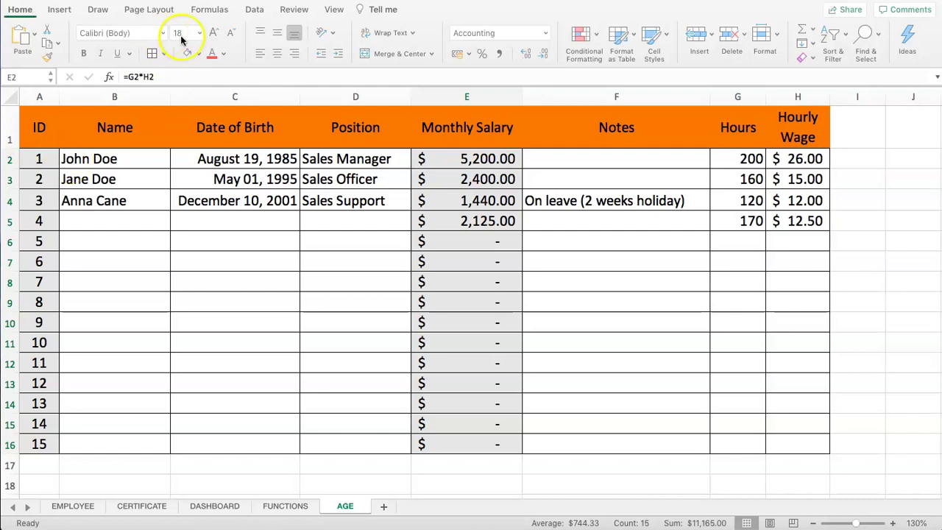
# Step: Review the employee table by selecting its headers, entries, Monthly Salary column and full range
pyautogui.click(197, 161)
pyautogui.moveTo(94, 131); pyautogui.dragTo(640, 137)
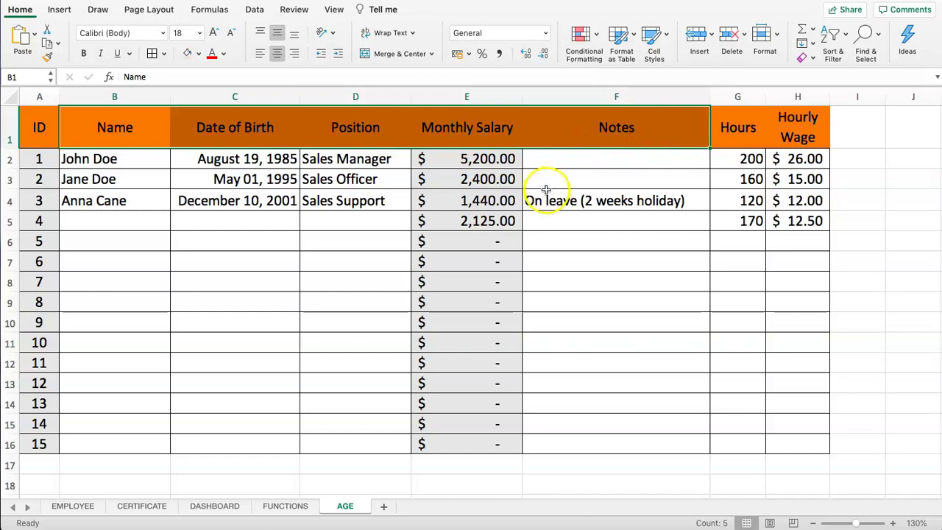
pyautogui.moveTo(118, 159); pyautogui.dragTo(333, 235)
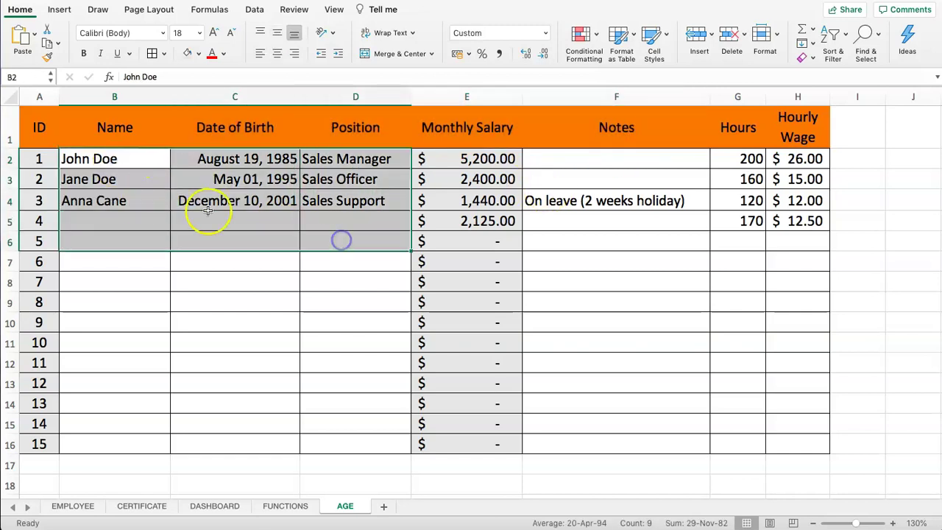
pyautogui.moveTo(589, 131); pyautogui.dragTo(814, 369)
pyautogui.moveTo(611, 159); pyautogui.dragTo(814, 370)
pyautogui.moveTo(464, 159); pyautogui.dragTo(466, 360)
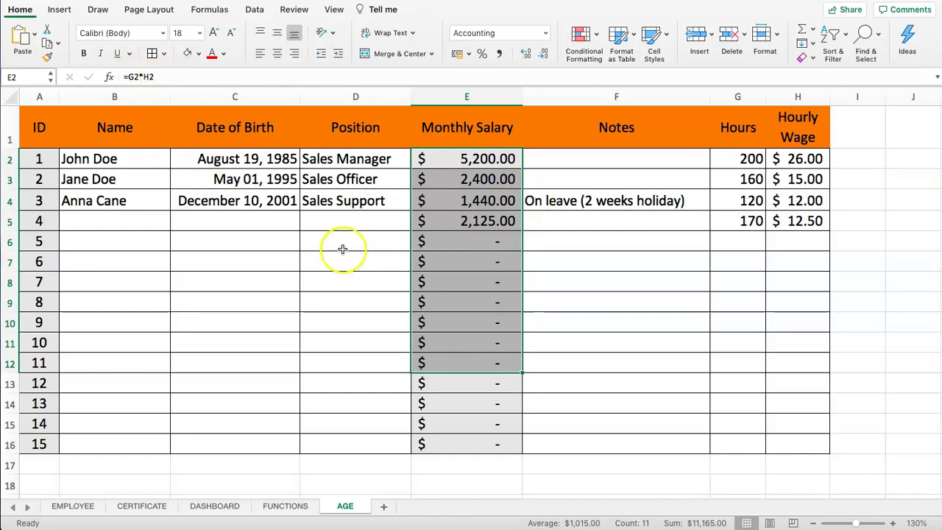
pyautogui.click(344, 249)
pyautogui.moveTo(454, 161); pyautogui.dragTo(474, 447)
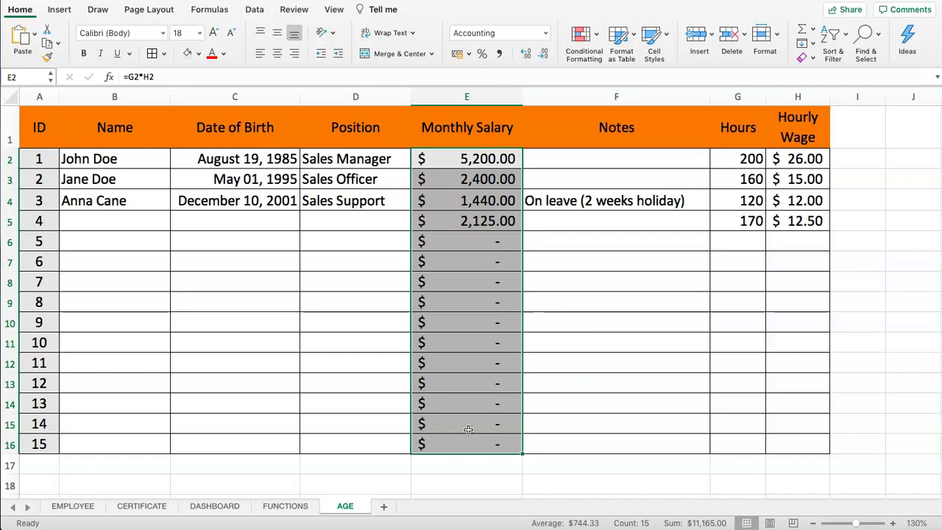
pyautogui.click(359, 279)
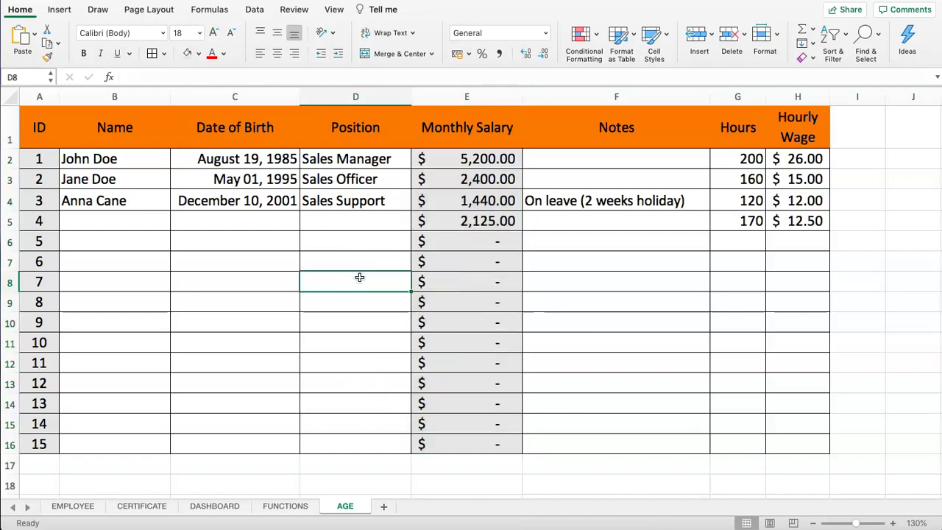
pyautogui.moveTo(41, 125); pyautogui.dragTo(799, 448)
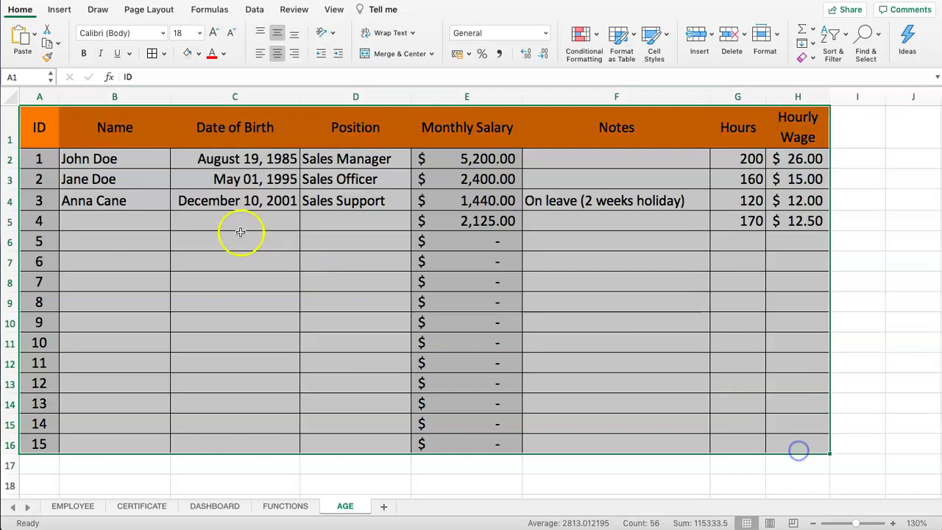
pyautogui.click(218, 215)
# Step: Select the filled names, birth dates, positions, salaries, notes, hours and wages in turn
pyautogui.moveTo(126, 154); pyautogui.dragTo(143, 197)
pyautogui.moveTo(217, 162); pyautogui.dragTo(254, 206)
pyautogui.moveTo(358, 158); pyautogui.dragTo(366, 208)
pyautogui.moveTo(456, 158); pyautogui.dragTo(471, 221)
pyautogui.click(684, 235)
pyautogui.moveTo(617, 158); pyautogui.dragTo(620, 217)
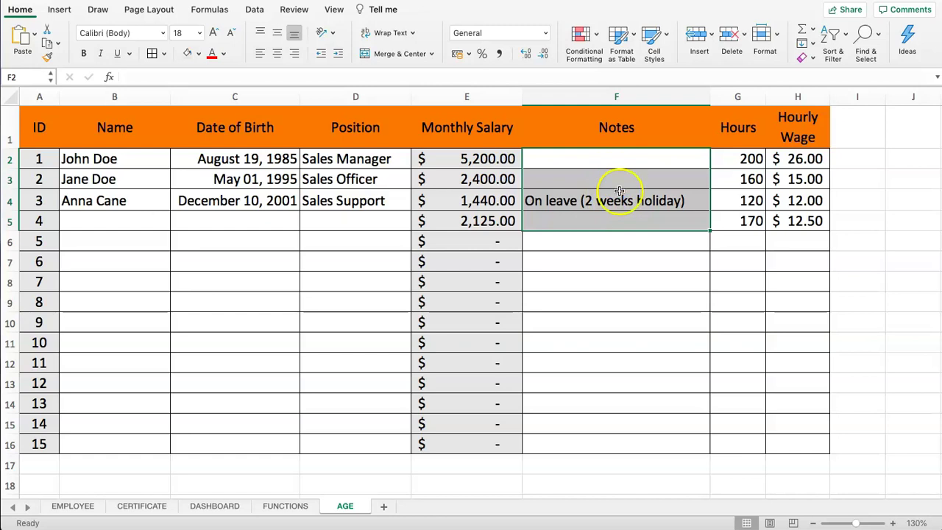
pyautogui.moveTo(740, 155); pyautogui.dragTo(785, 214)
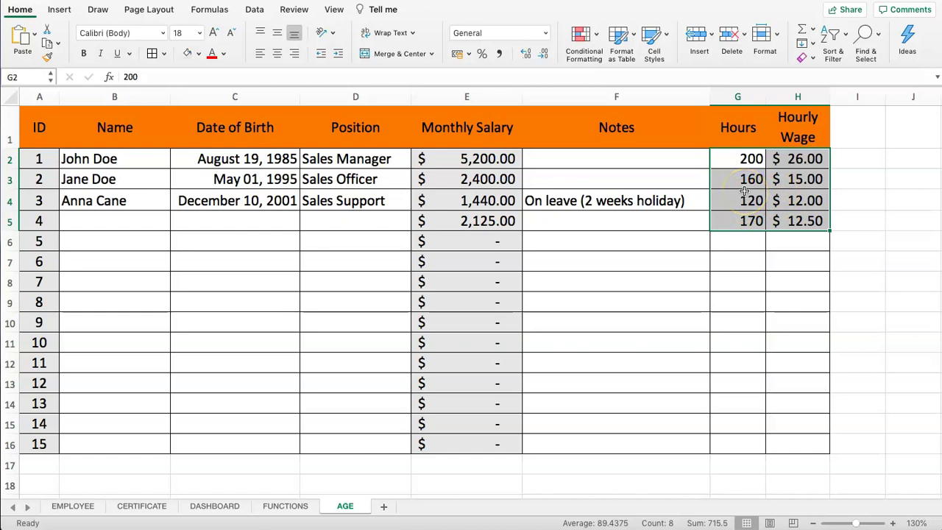
# Step: Delete the Hours and Hourly Wage for ID 4 in G5:H5, leaving its salary as a dash
pyautogui.moveTo(795, 227); pyautogui.dragTo(760, 222)
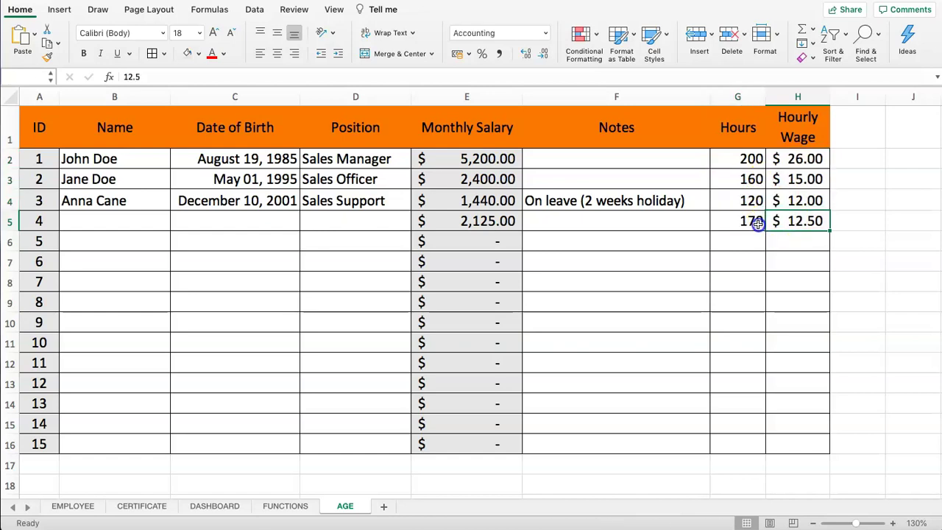
pyautogui.click(482, 227)
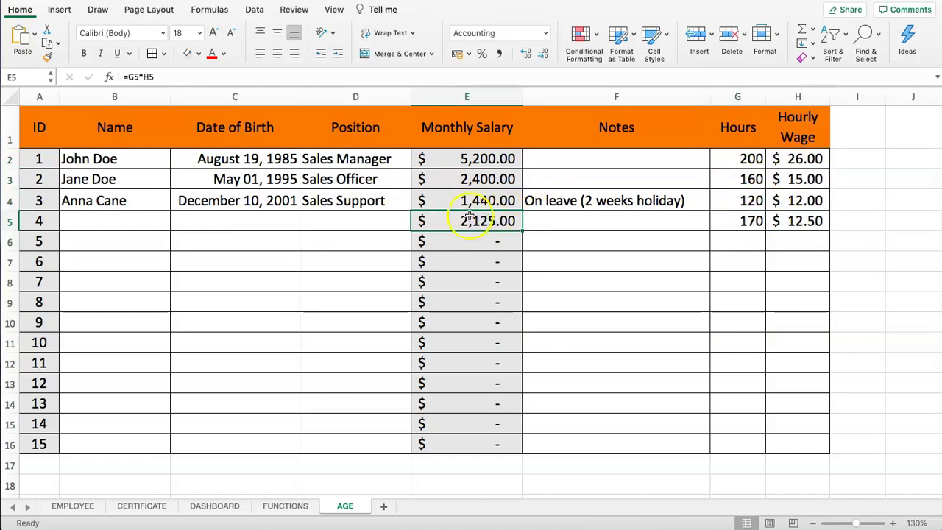
pyautogui.click(737, 219)
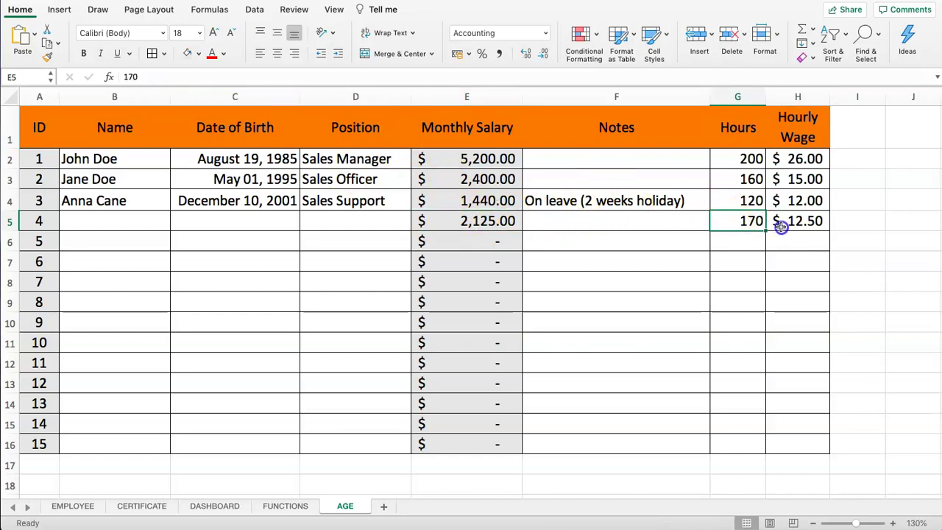
pyautogui.keyDown('shift'); pyautogui.click(781, 228); pyautogui.keyUp('shift')
pyautogui.press('Delete')
pyautogui.click(670, 217)
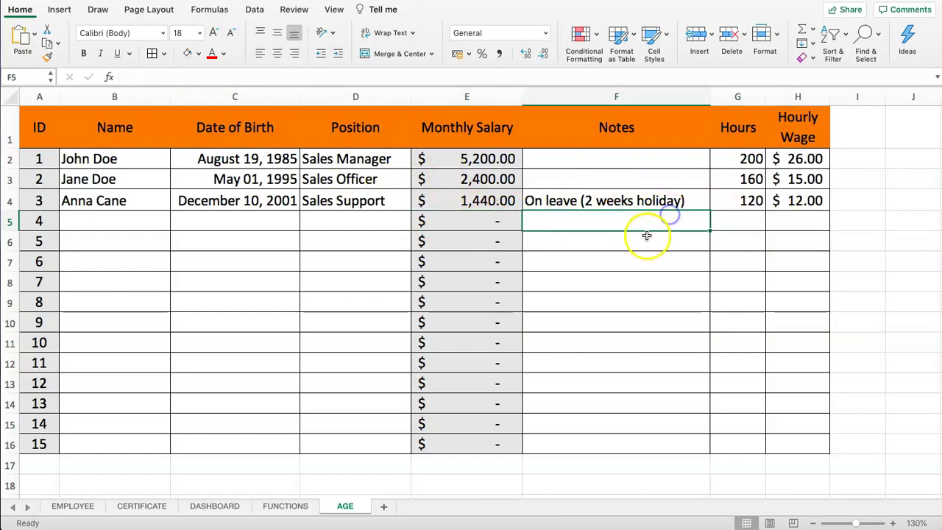
pyautogui.click(76, 156)
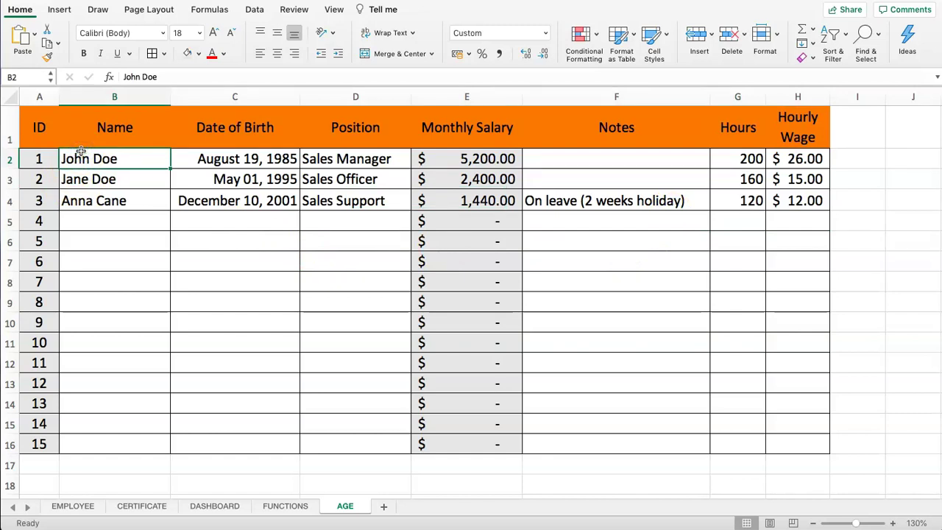
pyautogui.click(44, 124)
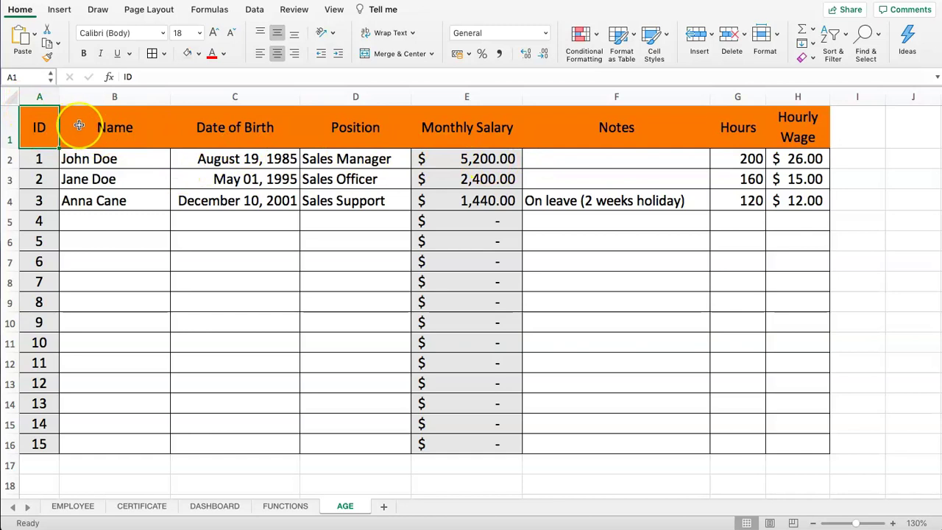
pyautogui.moveTo(40, 131); pyautogui.dragTo(780, 444)
pyautogui.click(401, 285)
pyautogui.click(219, 204)
pyautogui.click(78, 123)
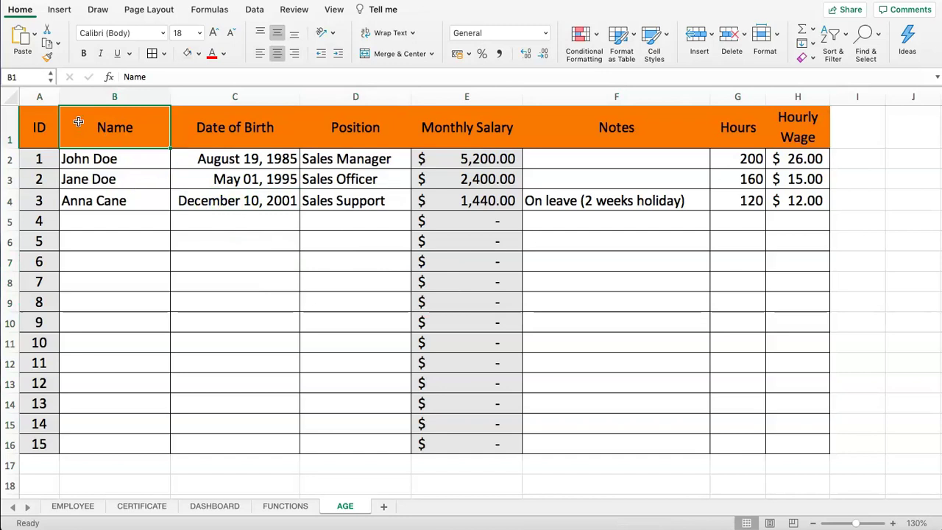
pyautogui.click(47, 127)
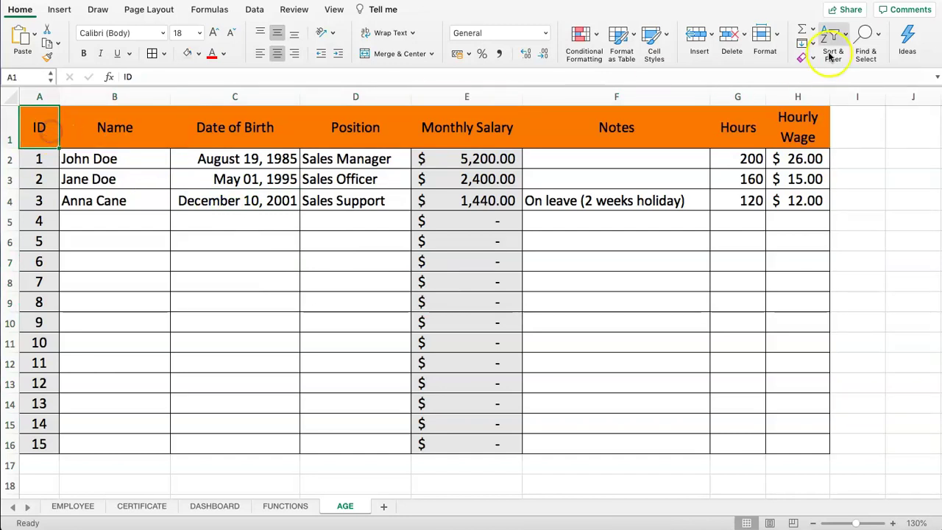
pyautogui.click(762, 35)
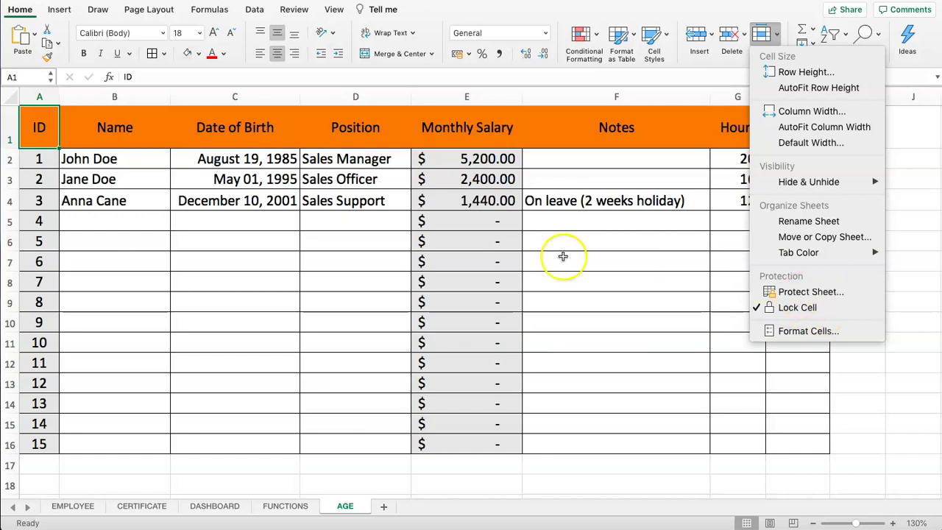
pyautogui.click(530, 221)
pyautogui.click(393, 260)
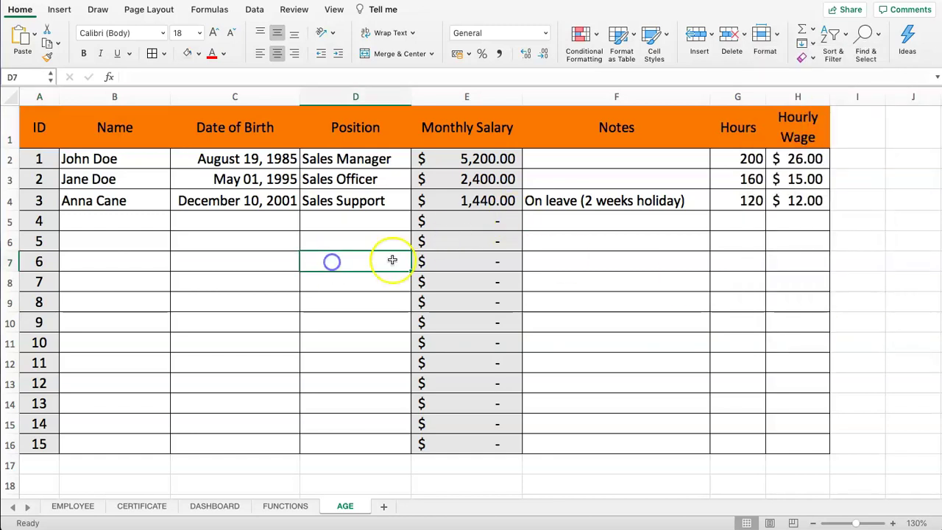
pyautogui.click(762, 35)
pyautogui.click(572, 338)
pyautogui.click(663, 359)
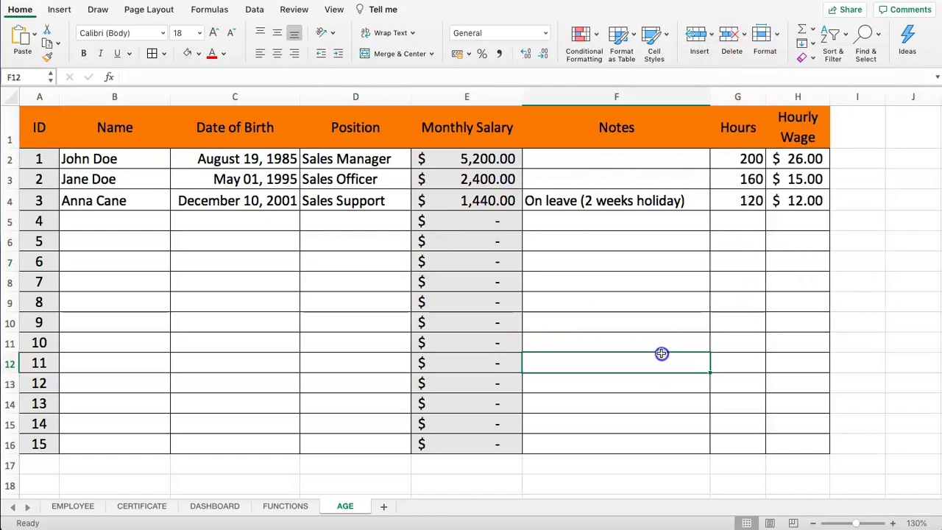
pyautogui.scroll(-10, 641, 372)
pyautogui.click(641, 332)
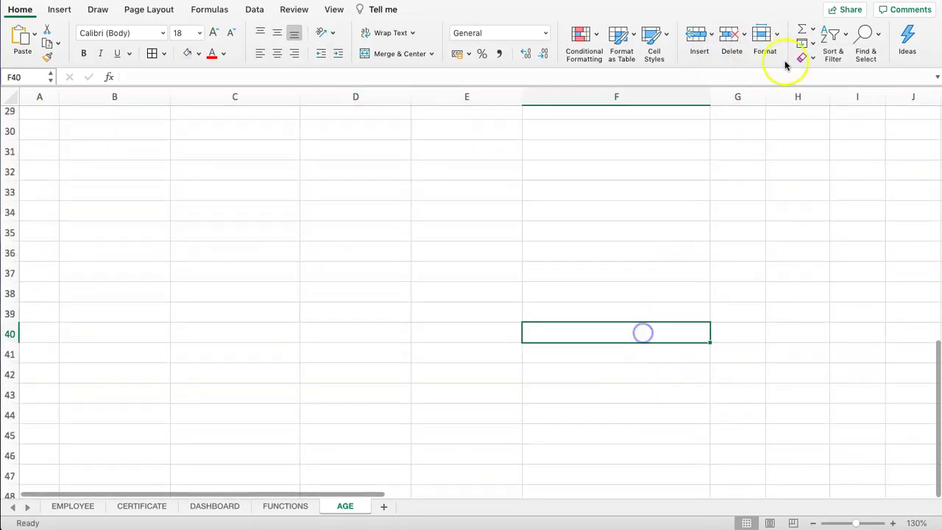
pyautogui.click(762, 35)
pyautogui.click(494, 285)
pyautogui.scroll(10, 459, 272)
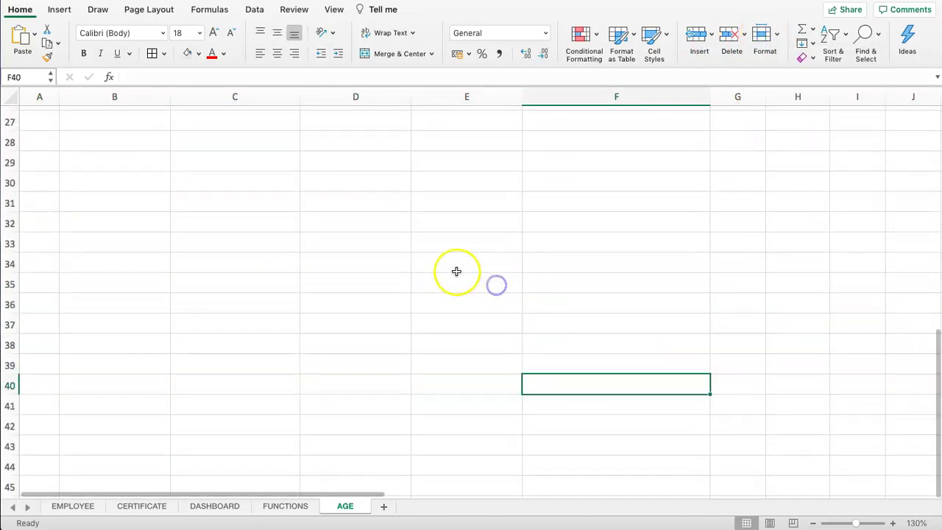
pyautogui.click(363, 225)
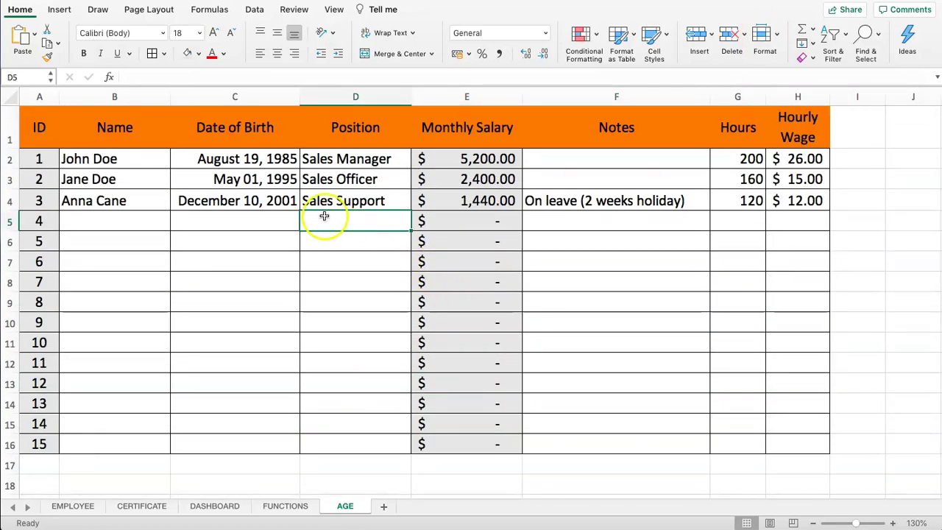
pyautogui.click(763, 35)
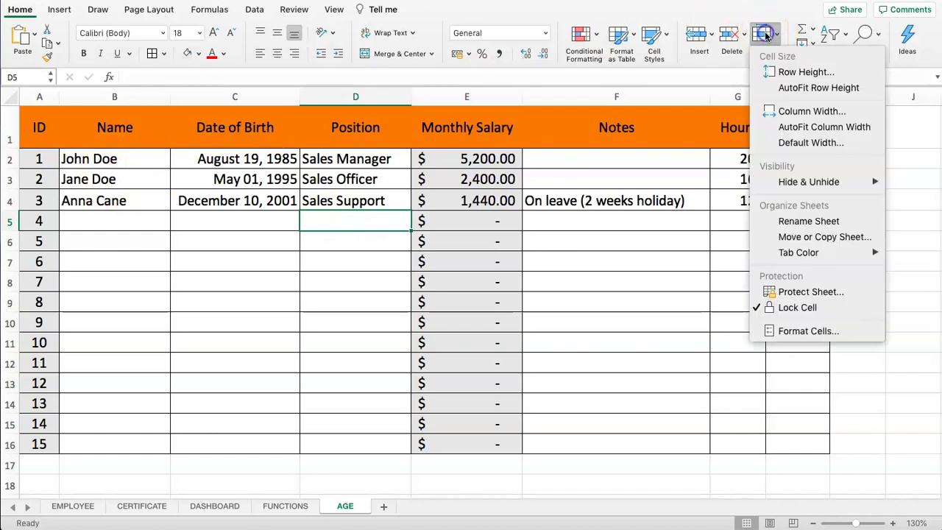
# Step: Protect the AGE sheet with a confirmed password, allowing only selection of locked and unlocked cells
pyautogui.click(812, 293)
pyautogui.click(458, 50)
pyautogui.write('••••')
pyautogui.press('Tab')
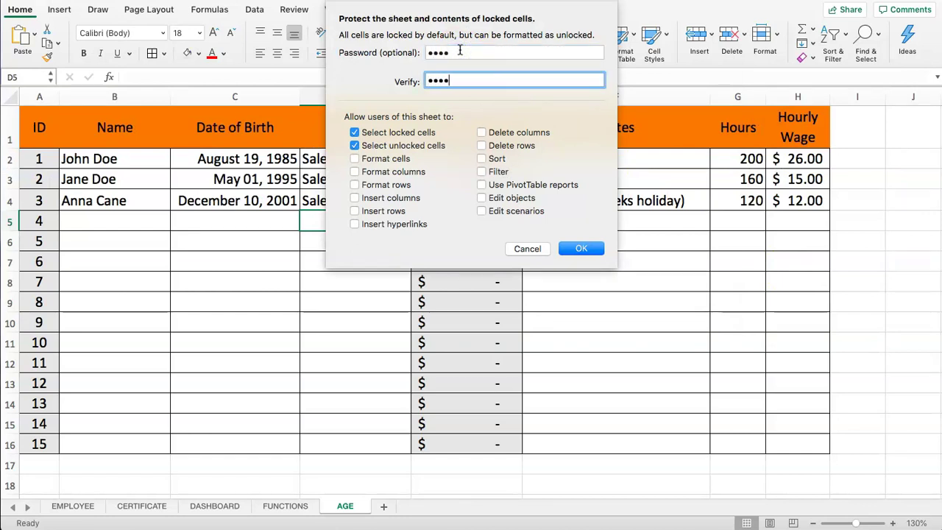
pyautogui.moveTo(460, 50); pyautogui.dragTo(416, 51)
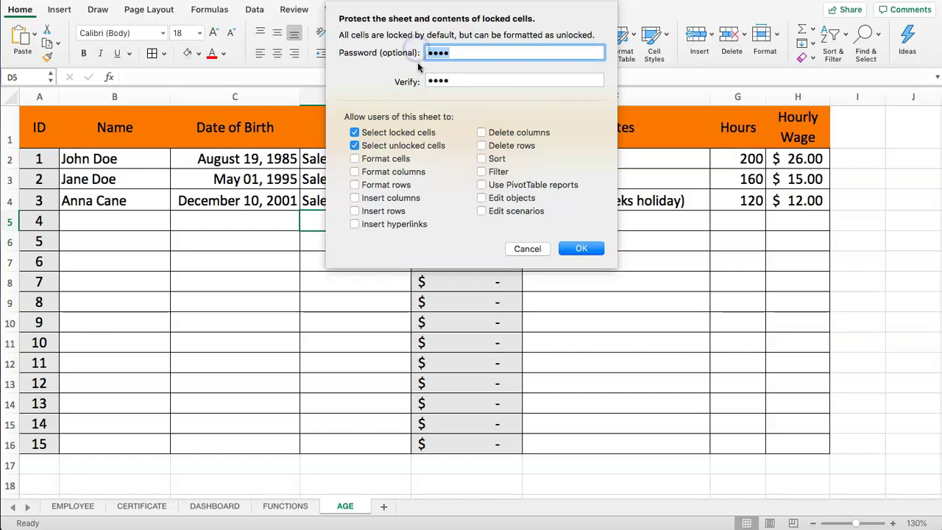
pyautogui.moveTo(491, 81); pyautogui.dragTo(395, 71)
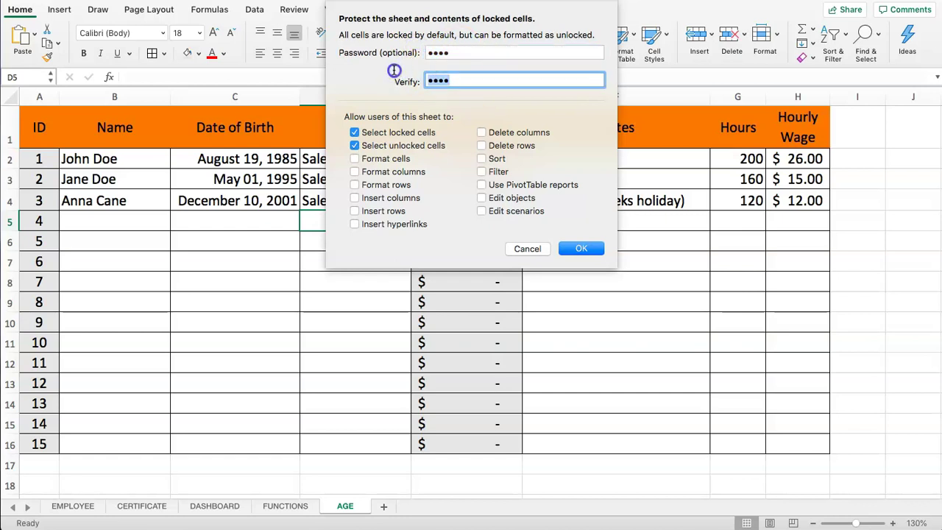
pyautogui.click(460, 81)
pyautogui.click(581, 250)
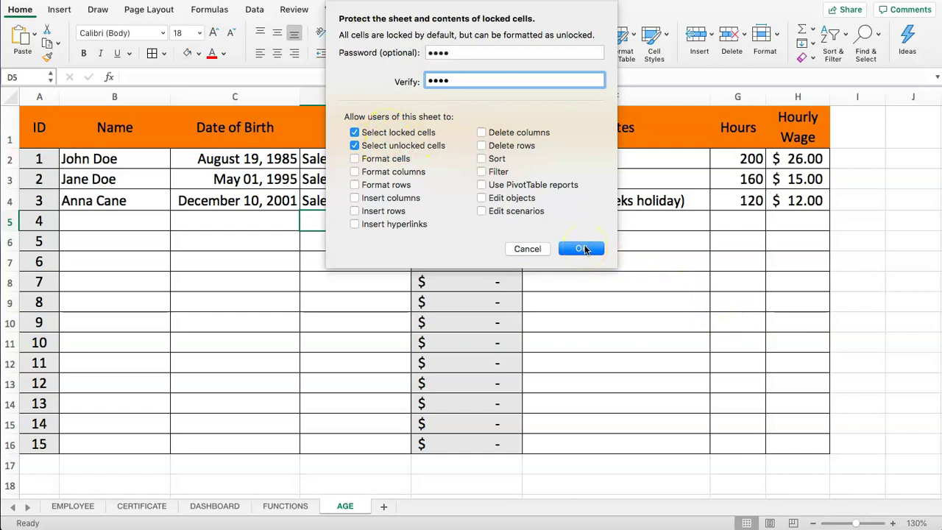
pyautogui.click(582, 250)
pyautogui.click(423, 195)
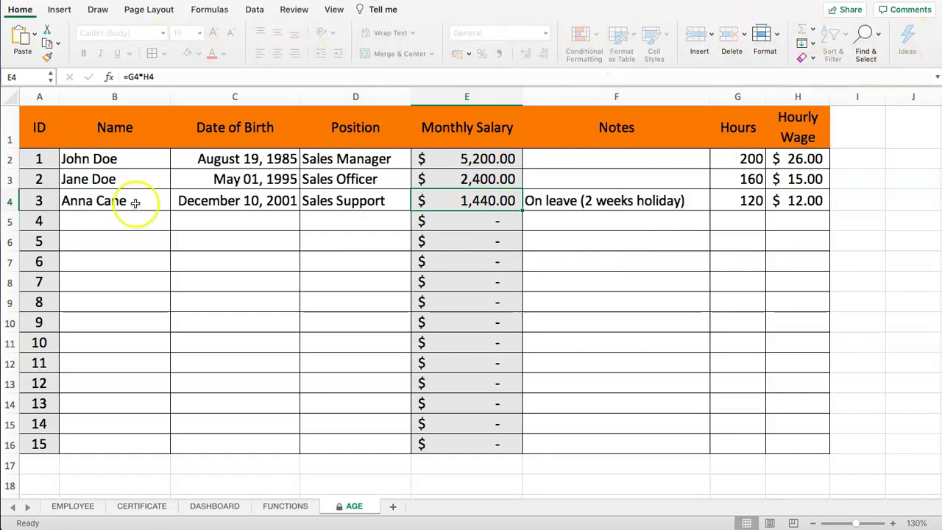
pyautogui.moveTo(137, 214); pyautogui.dragTo(137, 209)
pyautogui.moveTo(51, 160); pyautogui.dragTo(288, 265)
pyautogui.click(178, 239)
pyautogui.click(200, 311)
pyautogui.click(484, 310)
pyautogui.click(695, 282)
pyautogui.click(488, 240)
pyautogui.click(97, 216)
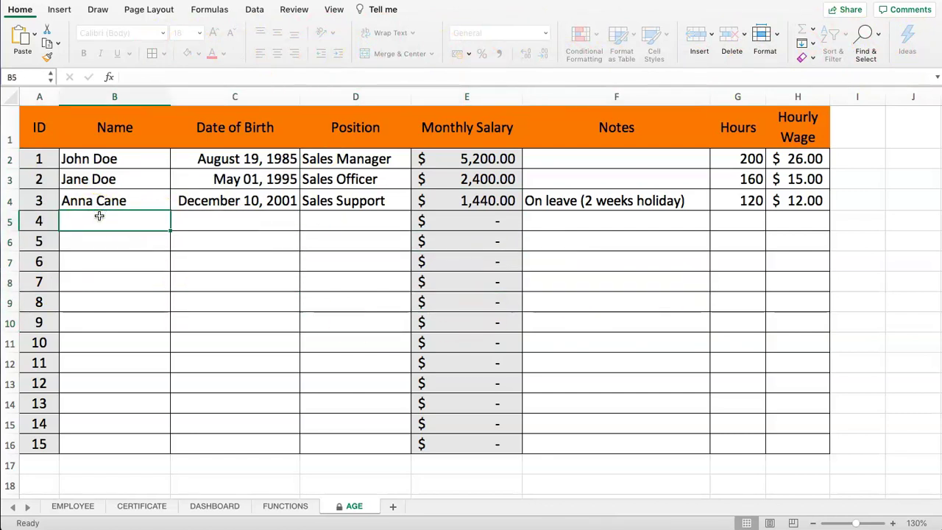
pyautogui.write('a')
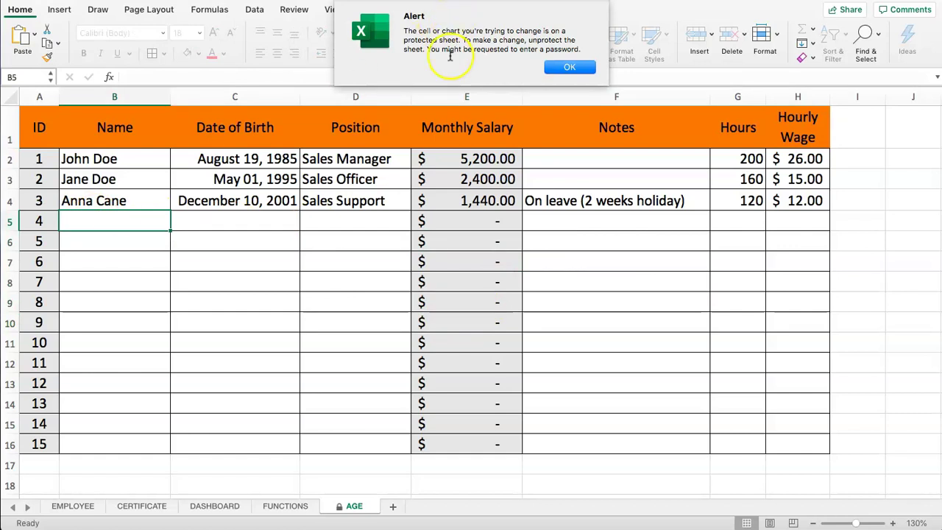
pyautogui.click(565, 67)
pyautogui.click(237, 224)
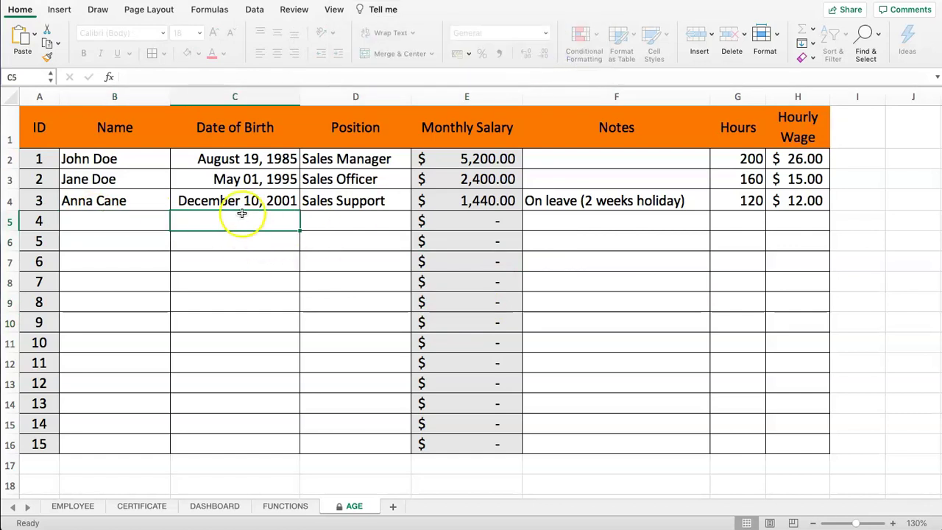
pyautogui.write('a')
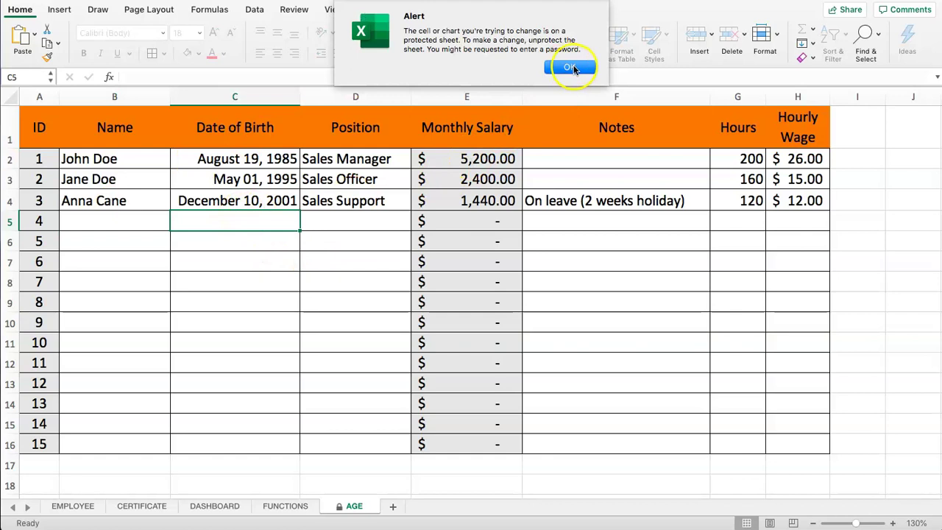
pyautogui.click(570, 67)
pyautogui.click(354, 221)
pyautogui.write('a')
pyautogui.click(570, 67)
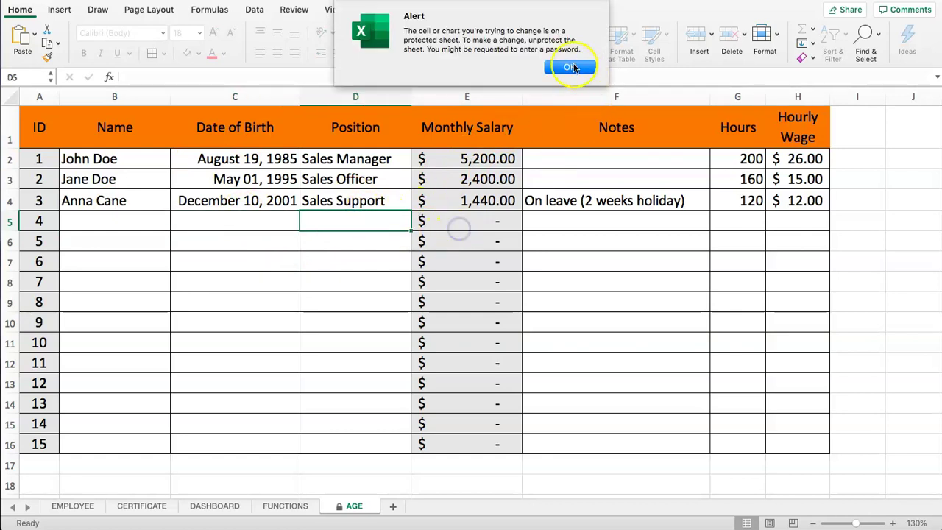
pyautogui.click(457, 221)
pyautogui.click(586, 225)
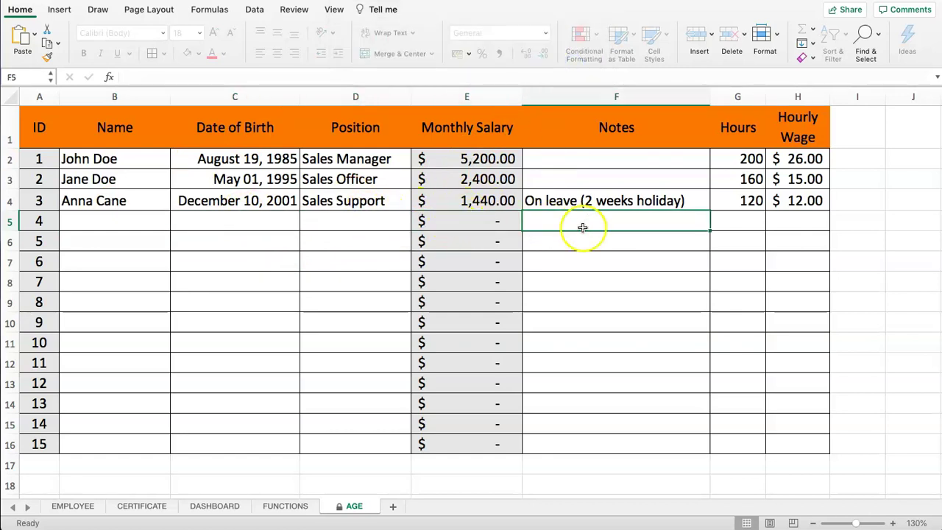
pyautogui.moveTo(39, 128); pyautogui.dragTo(39, 425)
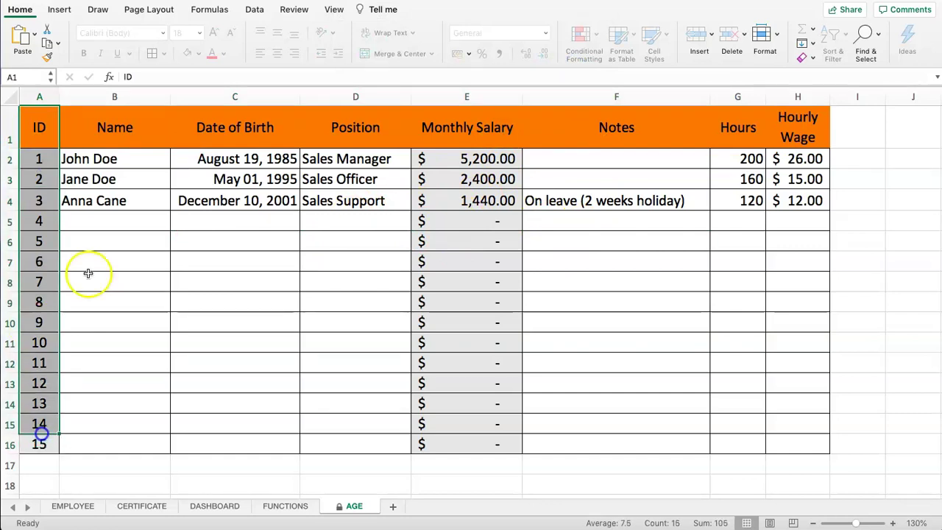
pyautogui.moveTo(45, 127); pyautogui.dragTo(808, 133)
pyautogui.moveTo(475, 163); pyautogui.dragTo(461, 443)
pyautogui.click(572, 243)
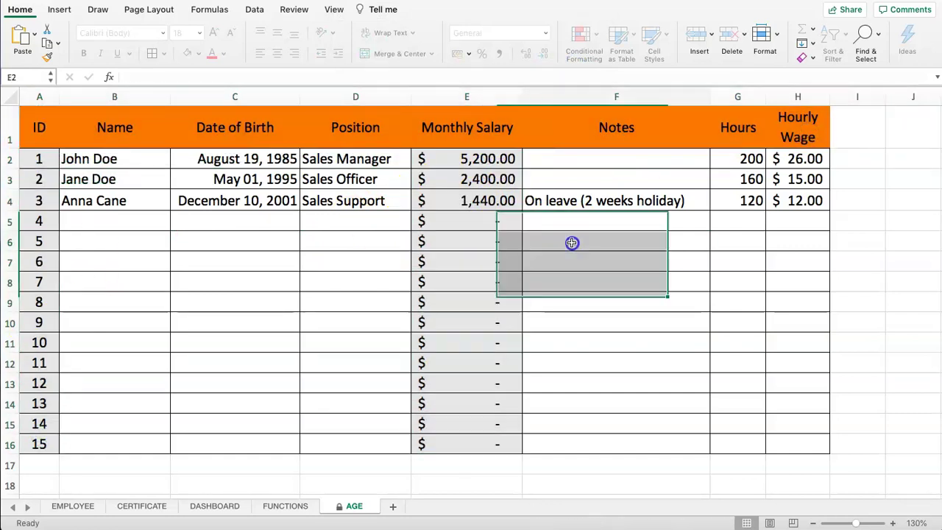
pyautogui.click(458, 157)
pyautogui.click(172, 77)
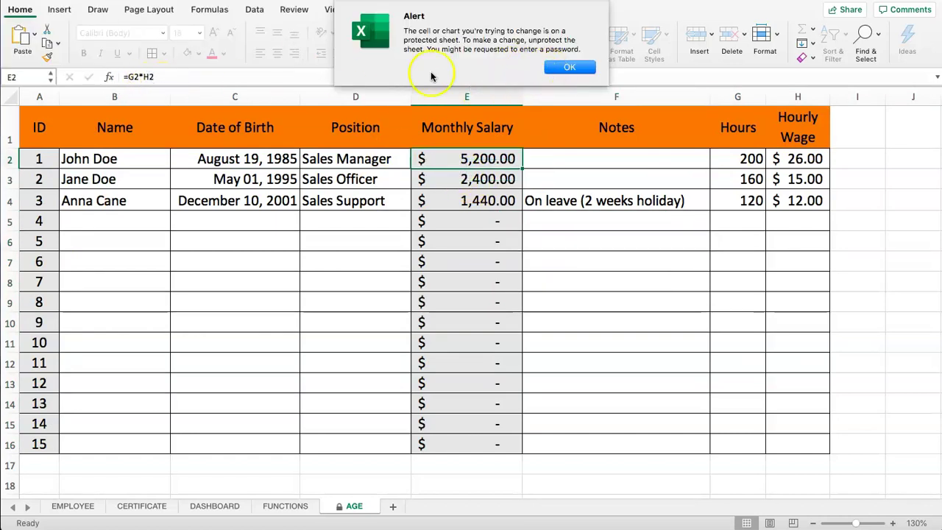
pyautogui.click(568, 68)
pyautogui.click(379, 201)
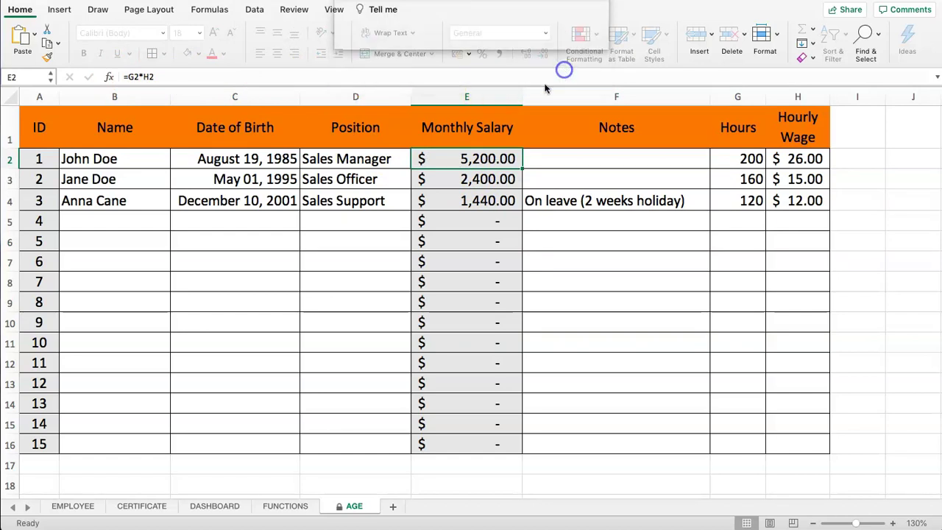
pyautogui.click(88, 126)
pyautogui.click(42, 129)
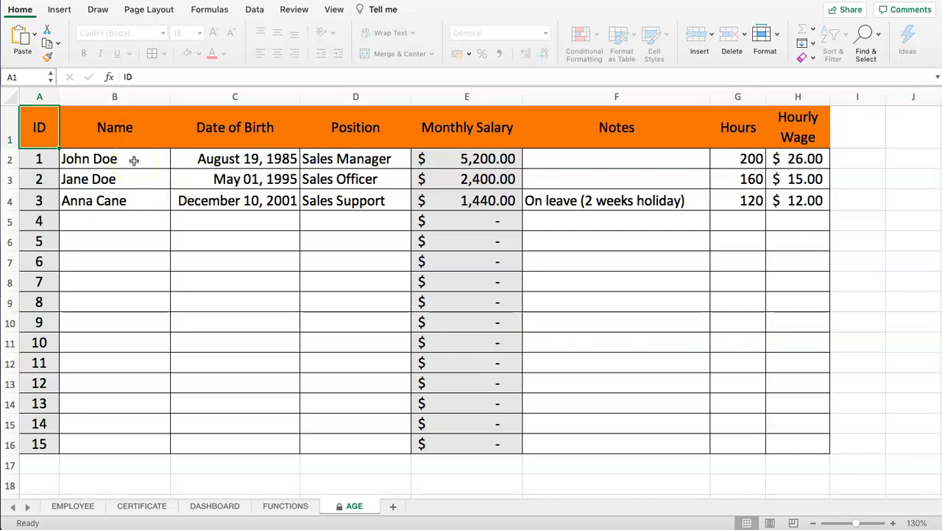
# Step: Remove the AGE sheet protection with Format > Unprotect Sheet and the sheet password
pyautogui.moveTo(134, 161); pyautogui.dragTo(332, 433)
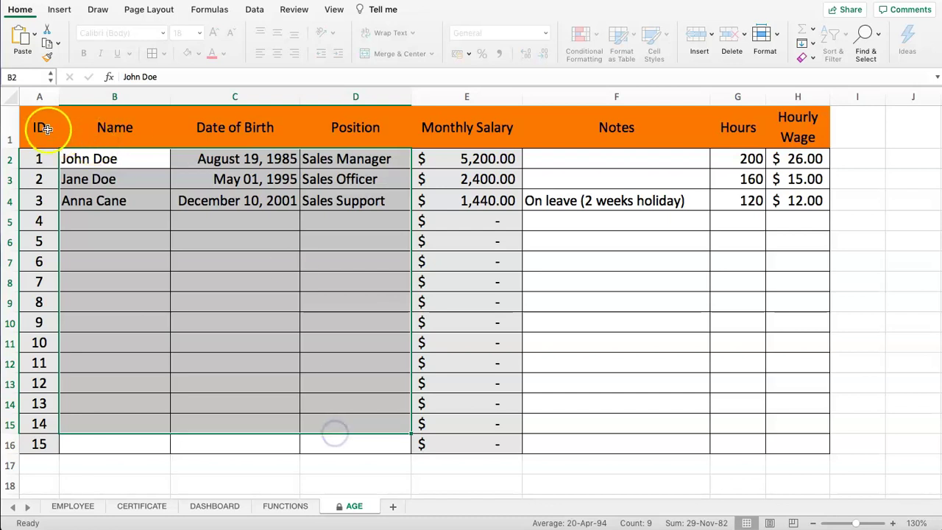
pyautogui.click(44, 130)
pyautogui.click(762, 35)
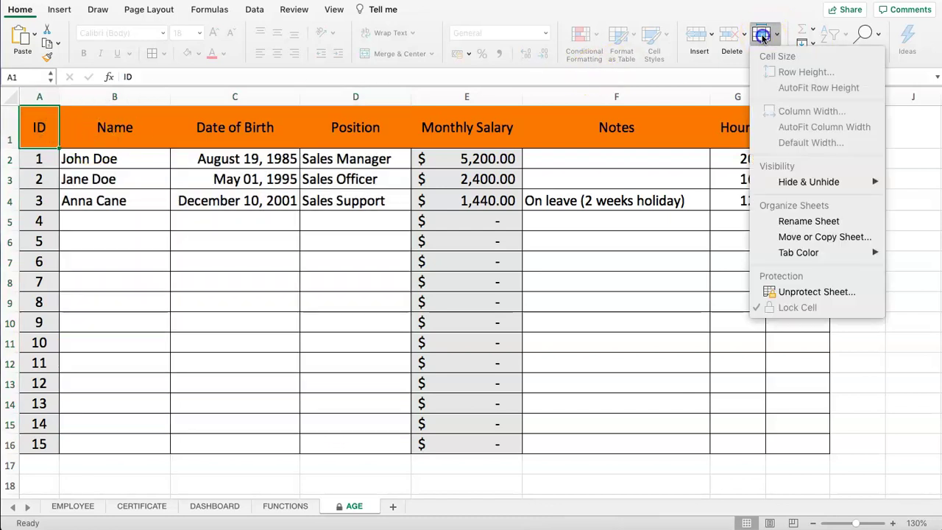
pyautogui.click(806, 292)
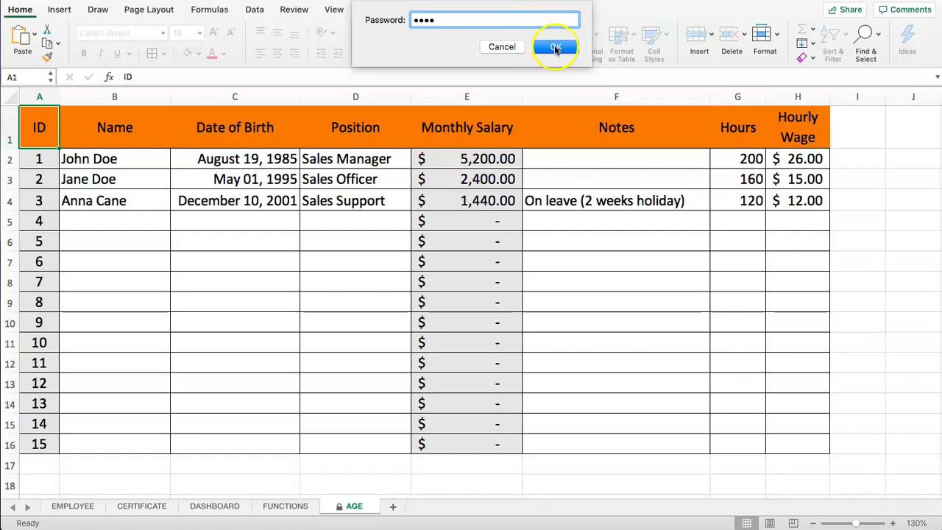
pyautogui.click(555, 47)
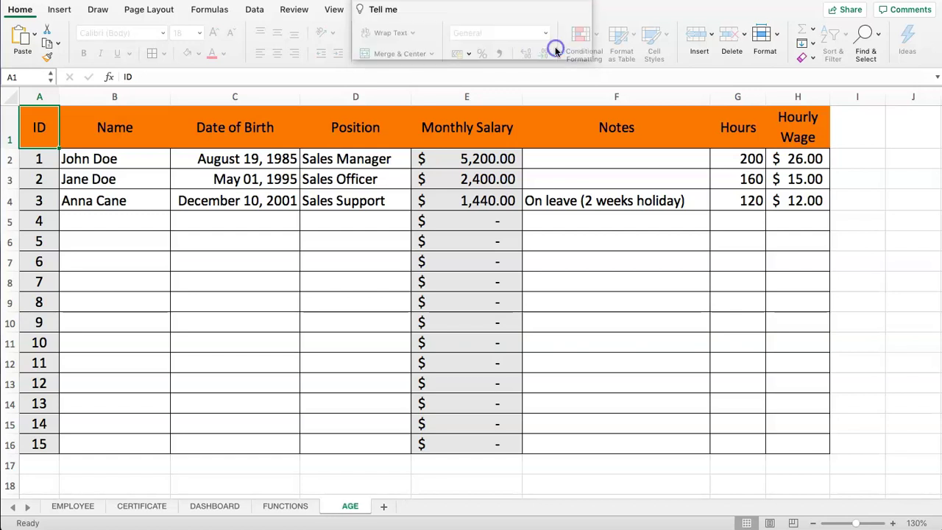
# Step: Enter the new employee's name in cell B5
pyautogui.click(319, 215)
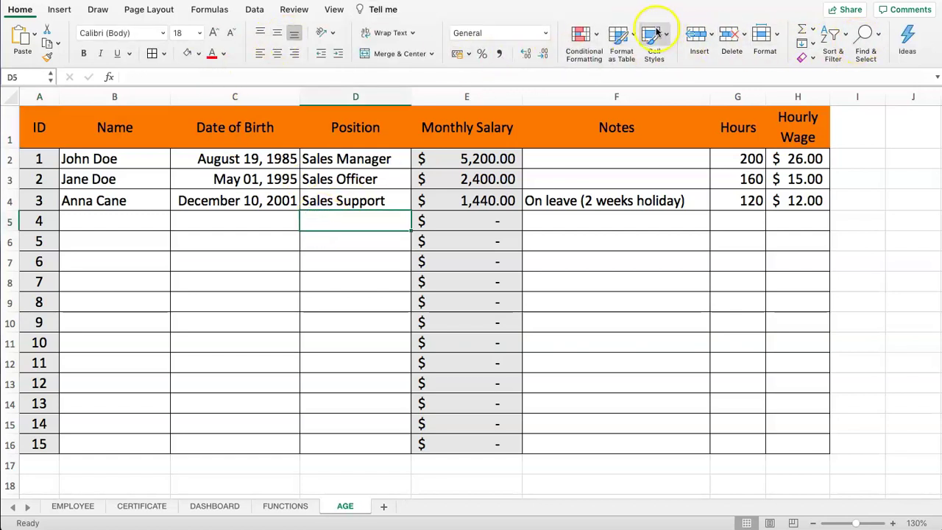
pyautogui.click(42, 241)
pyautogui.moveTo(36, 129); pyautogui.dragTo(705, 410)
pyautogui.click(400, 322)
pyautogui.click(212, 214)
pyautogui.click(146, 180)
pyautogui.press('Down')
pyautogui.press('Down')
pyautogui.write('Oscar')
pyautogui.press('Tab')
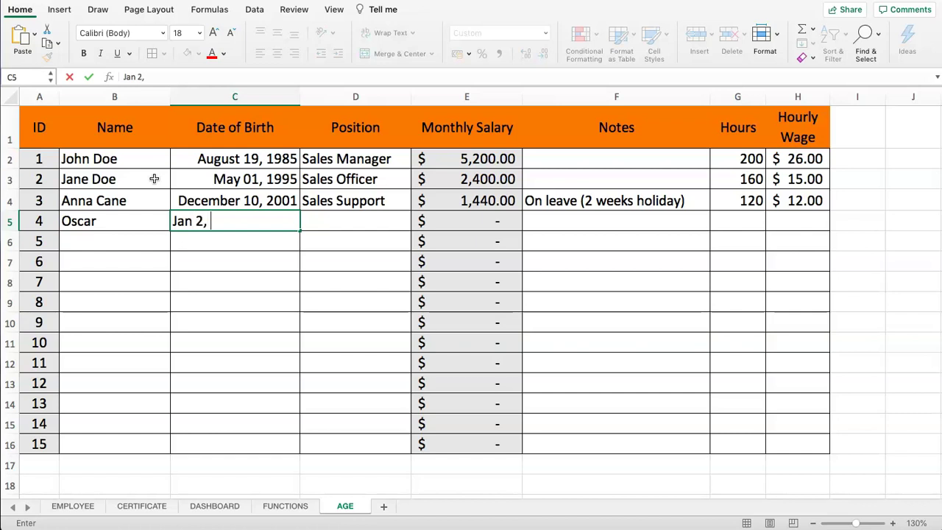
# Step: Enter the date of birth 1/01/2000 in cell C5, correcting the mistyped date
pyautogui.write('00')
pyautogui.press('Return')
pyautogui.press('Up')
pyautogui.press('Right')
pyautogui.moveTo(166, 77); pyautogui.dragTo(120, 77)
pyautogui.press('BackSpace')
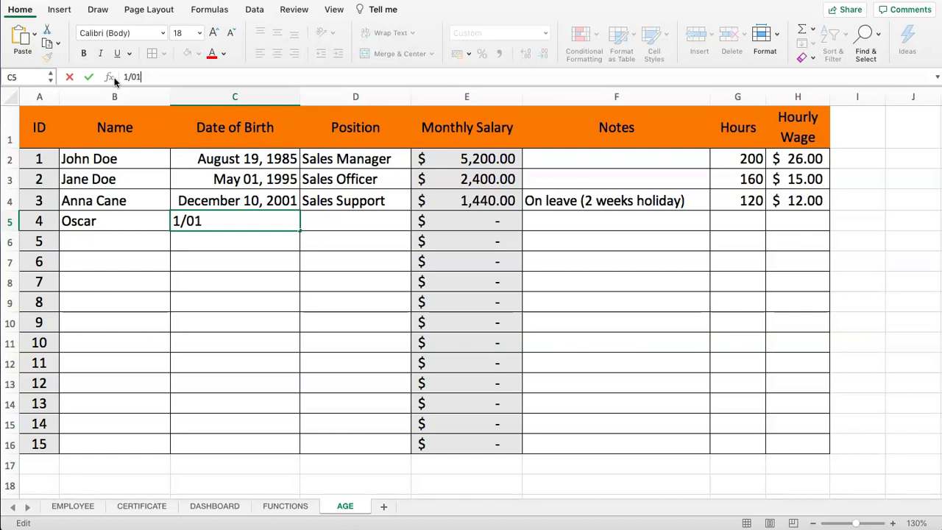
pyautogui.press('Return')
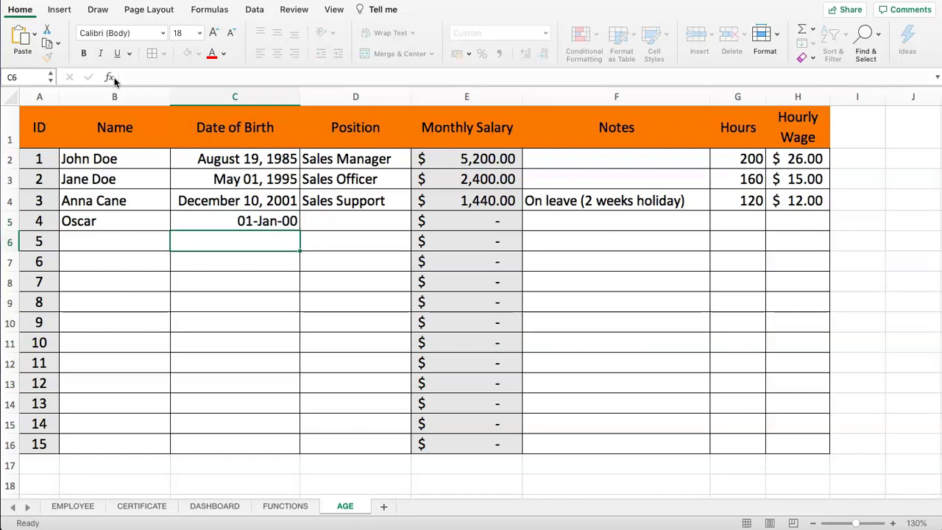
pyautogui.click(262, 221)
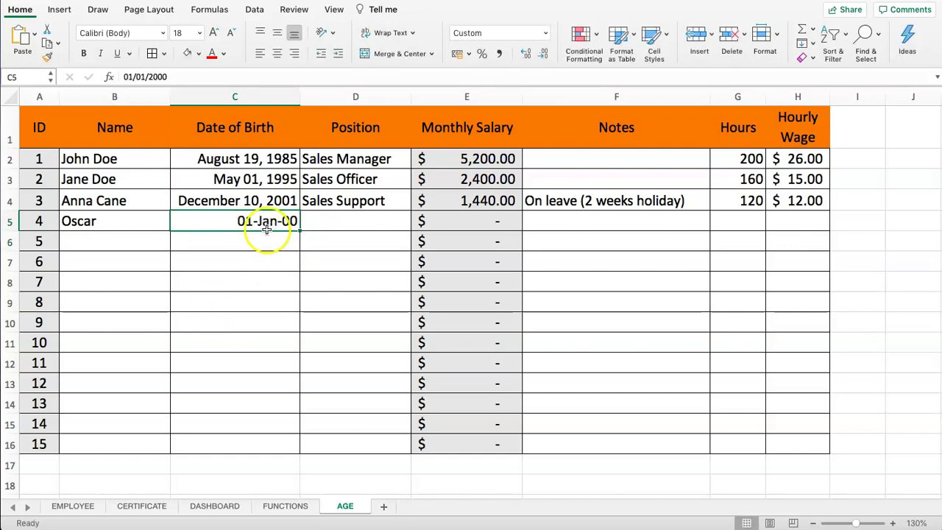
# Step: Fill row 5 with position Sales Support, 120 hours and a 12.50 hourly wage
pyautogui.click(361, 224)
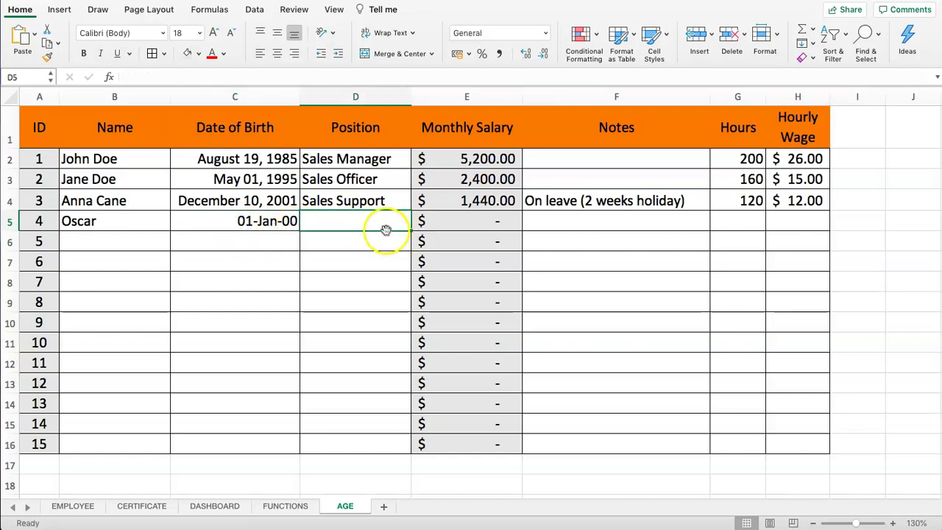
pyautogui.write('Sa')
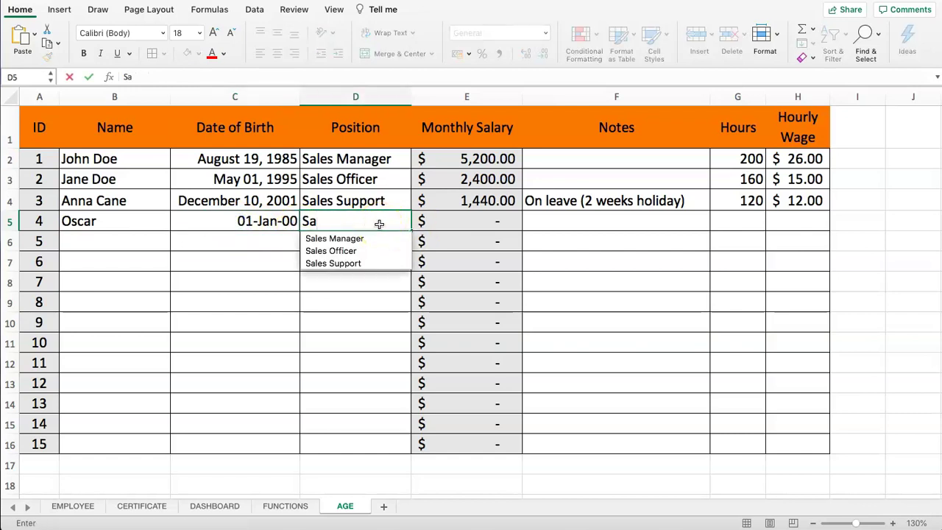
pyautogui.write('les Sup')
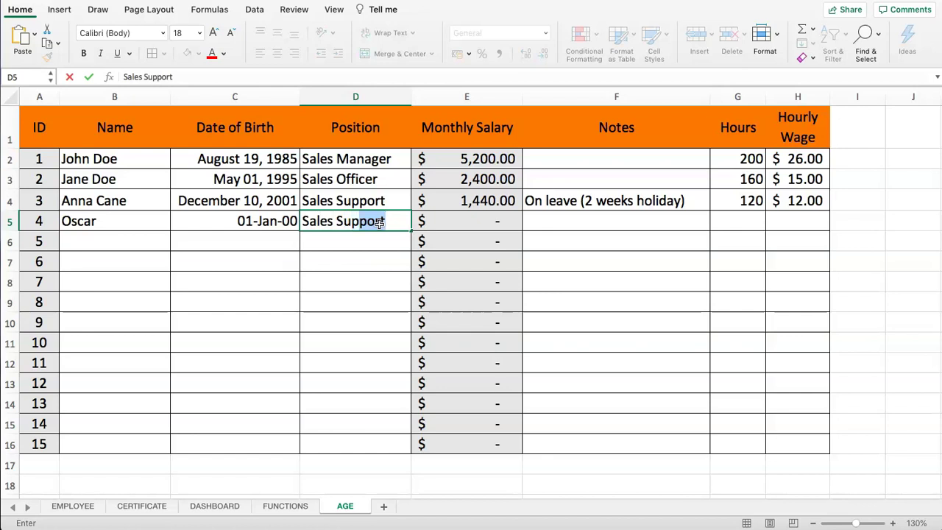
pyautogui.press('Return')
pyautogui.click(458, 216)
pyautogui.click(626, 219)
pyautogui.click(752, 225)
pyautogui.write('120')
pyautogui.press('Tab')
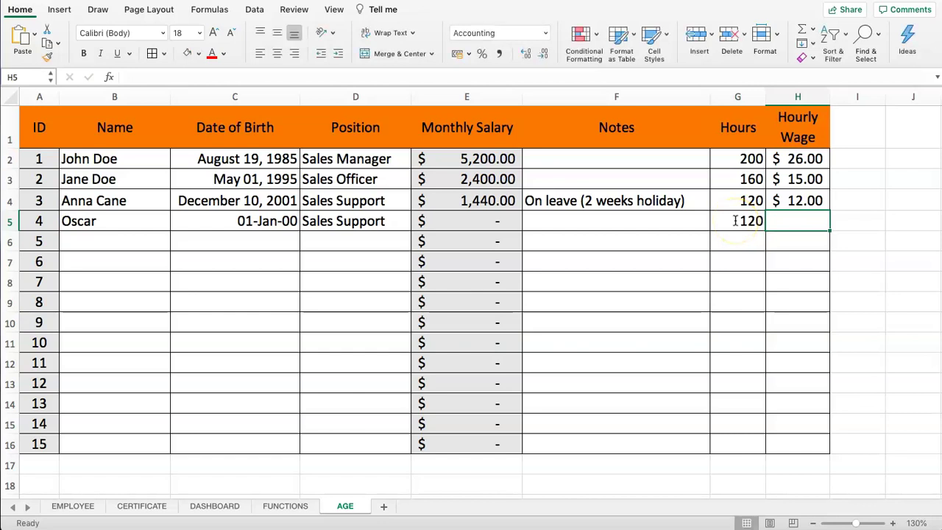
pyautogui.write('12.50')
pyautogui.press('Return')
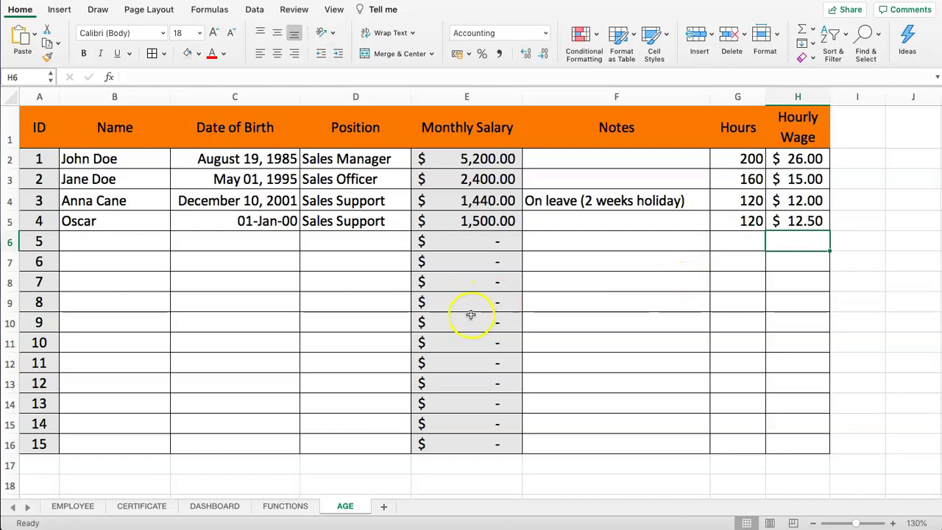
# Step: Copy C4's long date format onto C5 with the Format Painter
pyautogui.click(231, 202)
pyautogui.click(47, 56)
pyautogui.click(263, 230)
pyautogui.click(357, 223)
pyautogui.moveTo(33, 128); pyautogui.dragTo(33, 442)
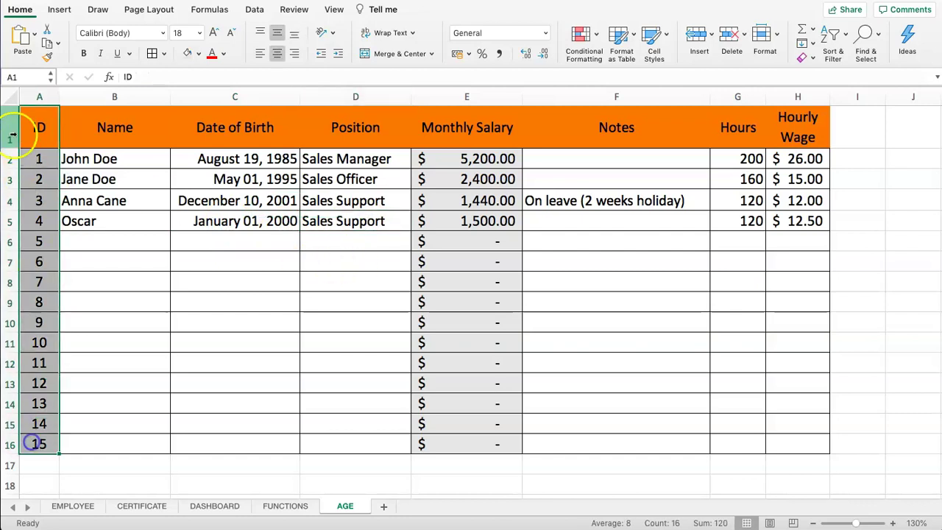
# Step: Select the whole sheet and turn off Lock Cell so every cell is unlocked
pyautogui.click(10, 97)
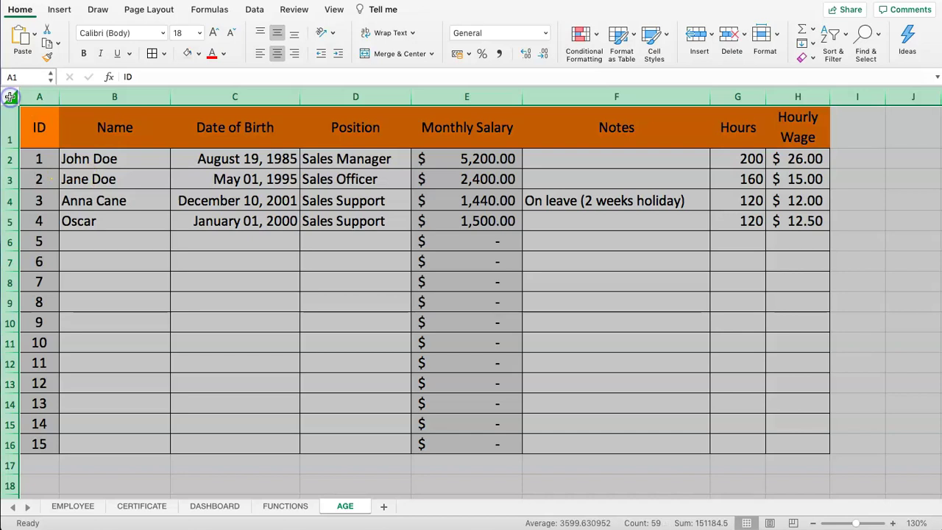
pyautogui.click(777, 36)
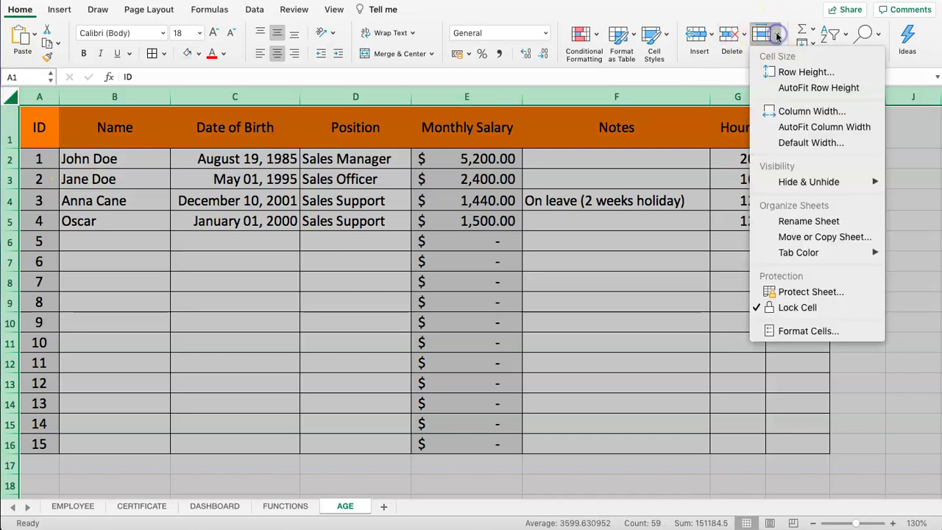
pyautogui.click(797, 308)
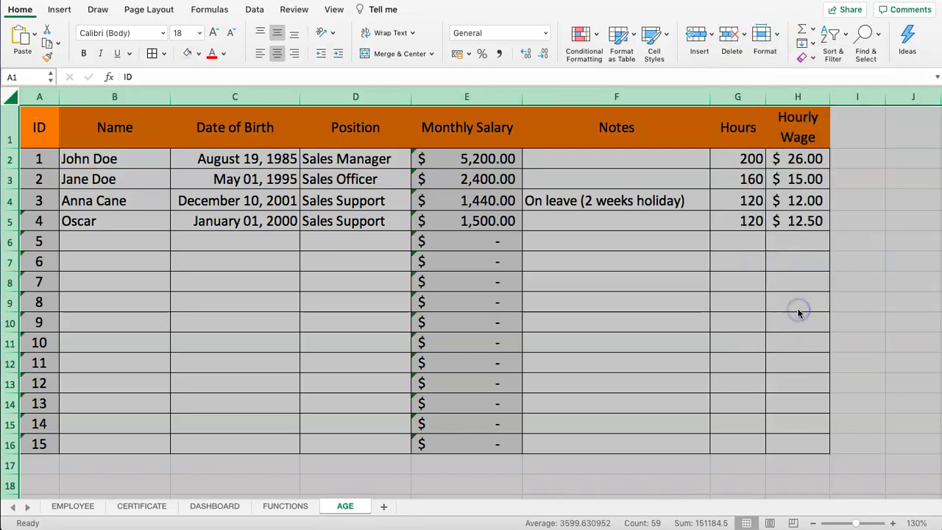
pyautogui.click(774, 35)
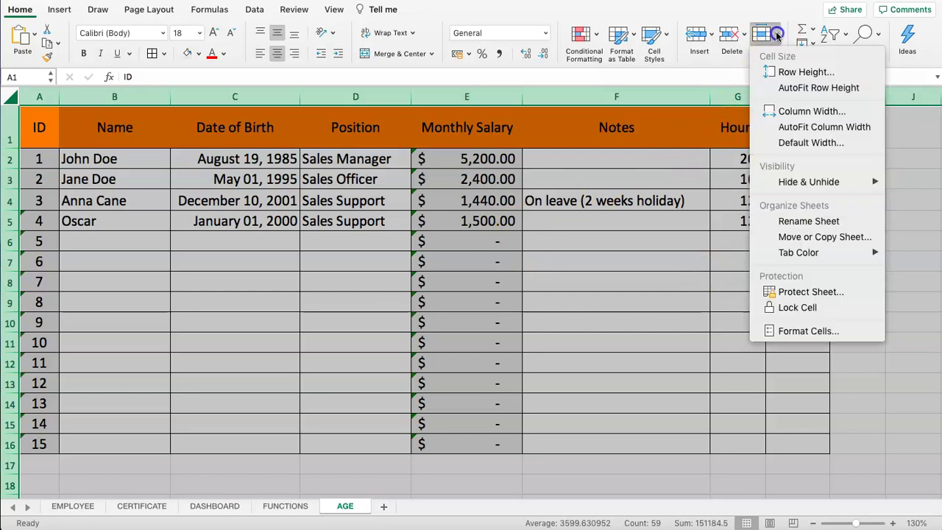
pyautogui.click(792, 315)
pyautogui.click(215, 239)
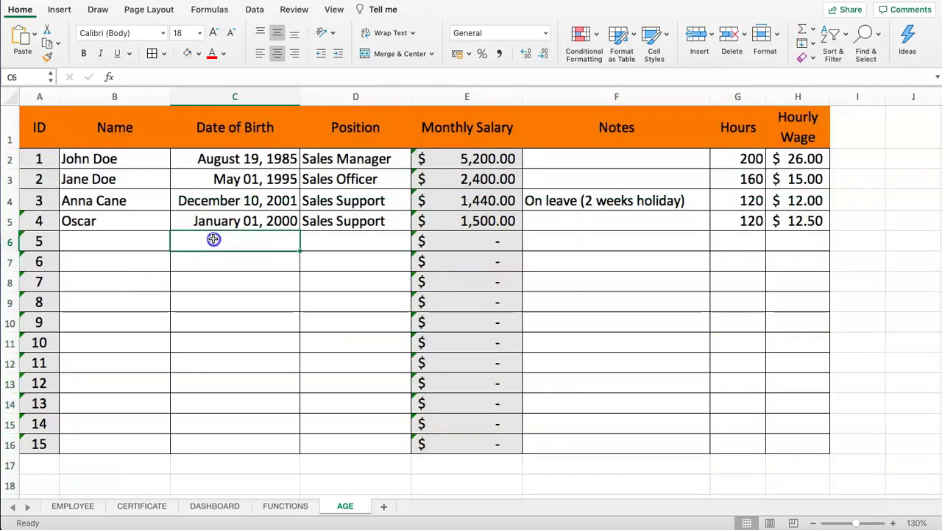
pyautogui.moveTo(33, 130); pyautogui.dragTo(36, 444)
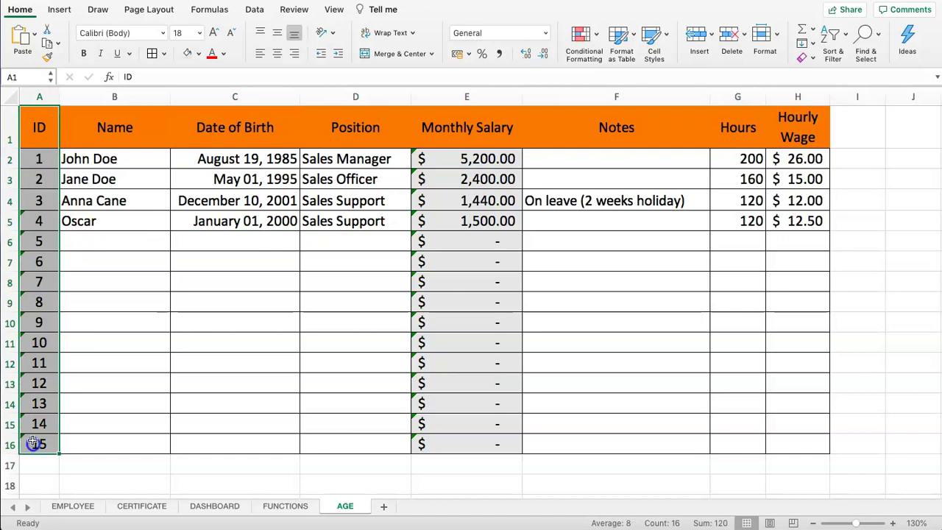
# Step: Lock the ID column A1:A16 and the header row B1:H1
pyautogui.click(778, 36)
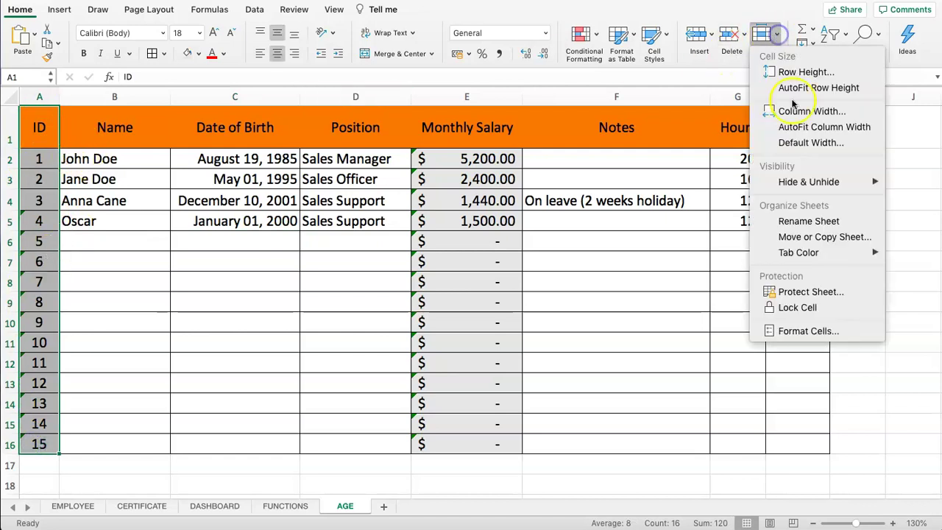
pyautogui.click(787, 308)
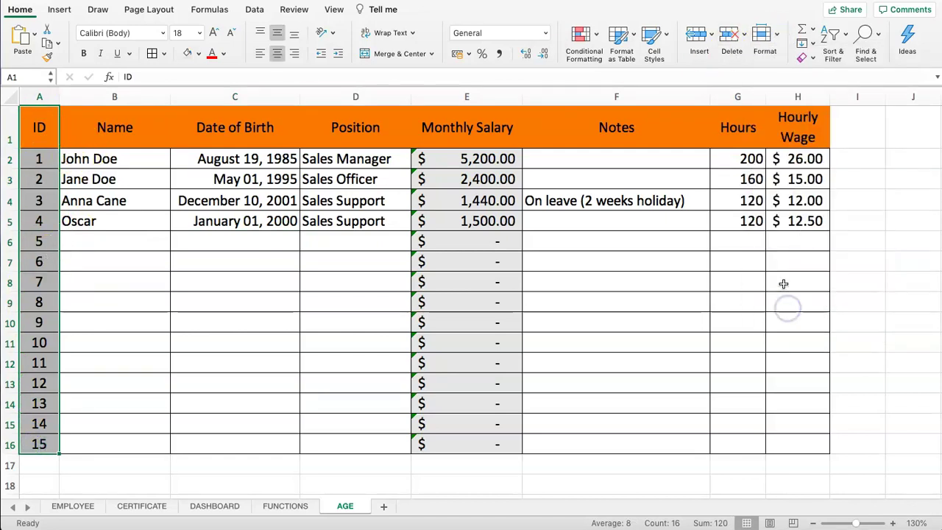
pyautogui.click(776, 35)
pyautogui.click(224, 207)
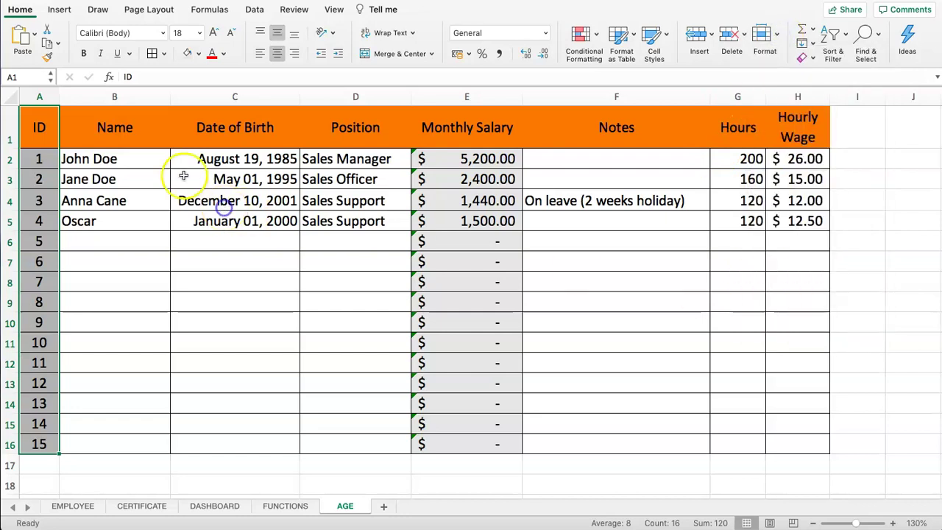
pyautogui.click(144, 130)
pyautogui.moveTo(144, 130); pyautogui.dragTo(795, 139)
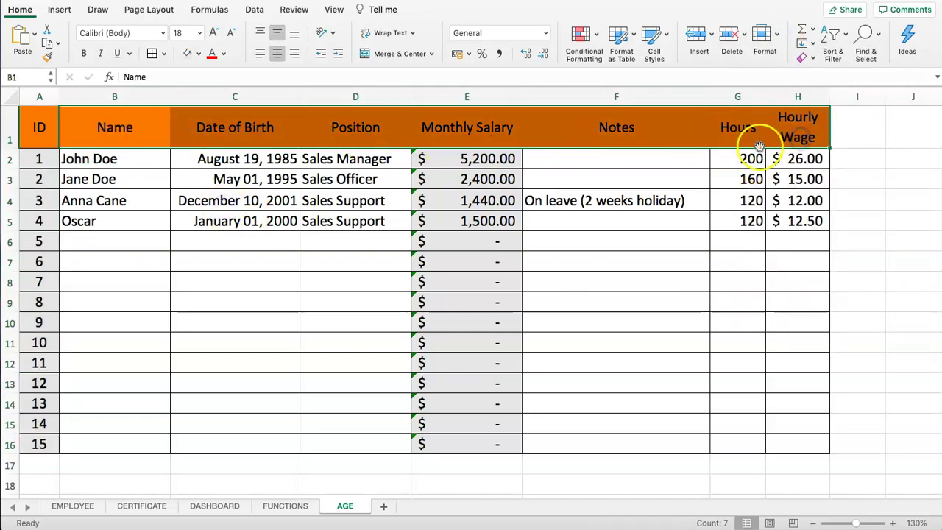
pyautogui.click(776, 29)
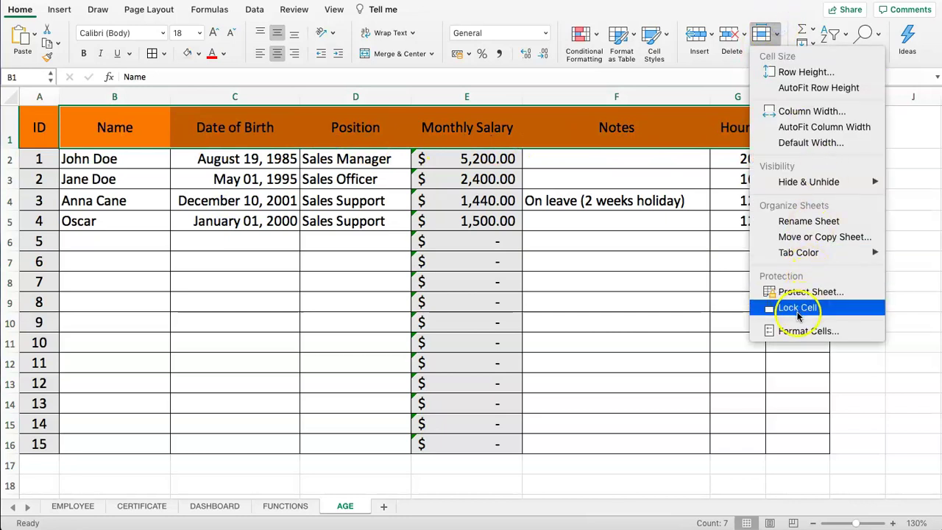
pyautogui.click(796, 311)
pyautogui.click(604, 263)
# Step: Lock the Monthly Salary cells E2:E16
pyautogui.moveTo(467, 158); pyautogui.dragTo(464, 446)
pyautogui.click(777, 32)
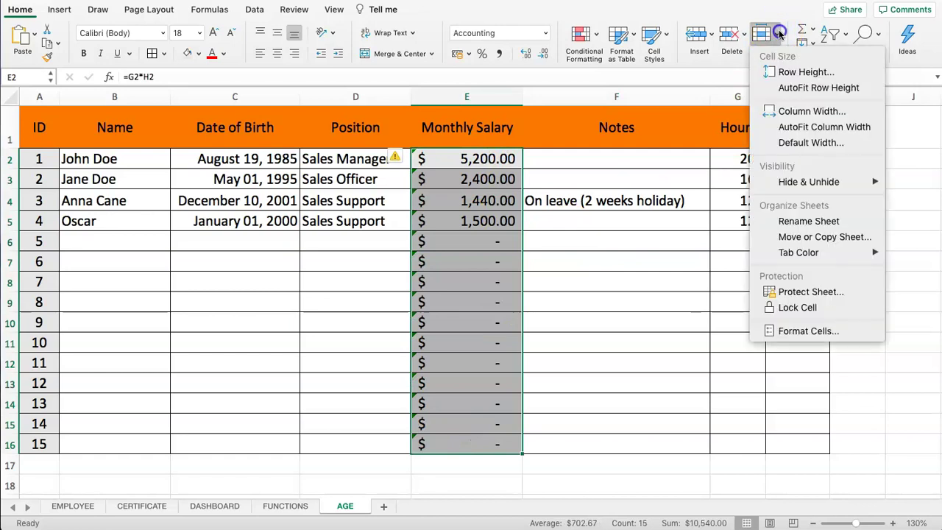
pyautogui.click(801, 312)
pyautogui.click(605, 259)
pyautogui.click(565, 223)
pyautogui.click(461, 195)
# Step: Check the lock status of cells E2, F8 and G10 in the Format menu
pyautogui.click(462, 164)
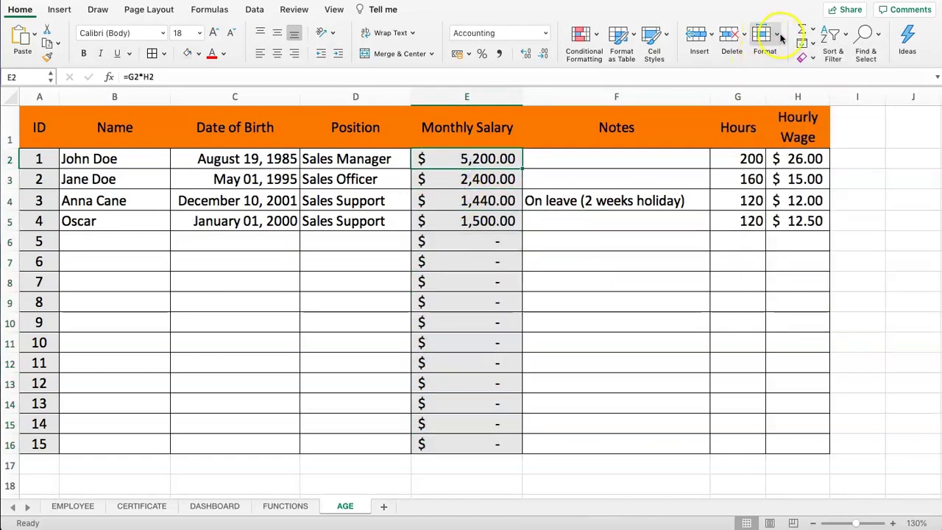
pyautogui.click(777, 35)
pyautogui.click(555, 303)
pyautogui.click(608, 287)
pyautogui.click(766, 37)
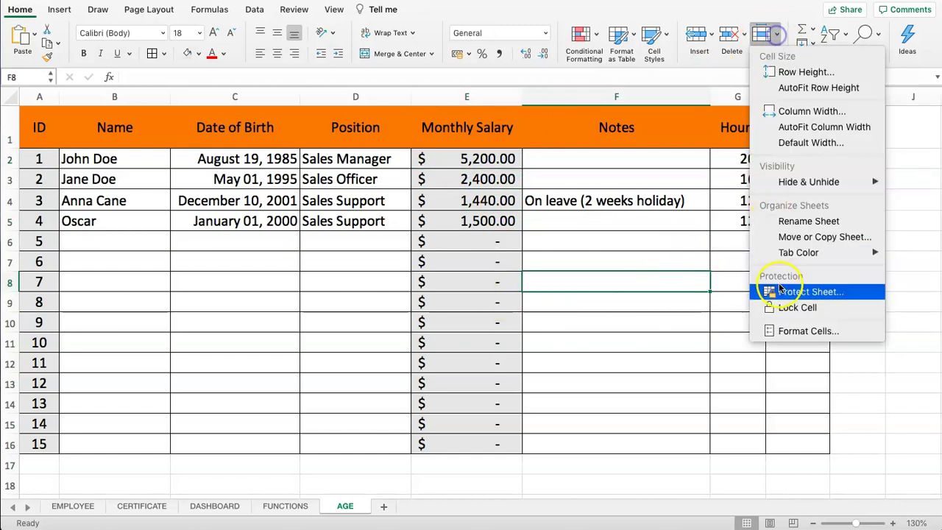
pyautogui.click(572, 301)
pyautogui.click(752, 320)
pyautogui.click(765, 35)
pyautogui.click(607, 265)
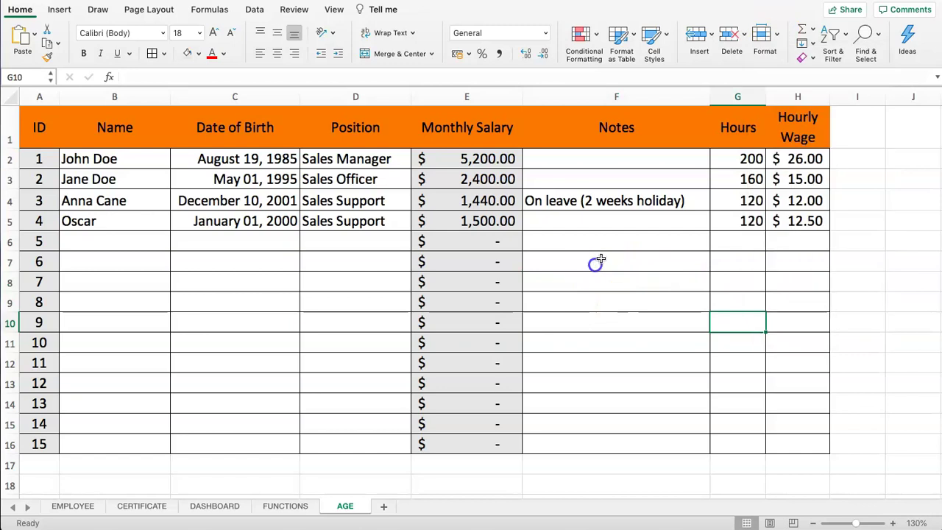
pyautogui.click(51, 116)
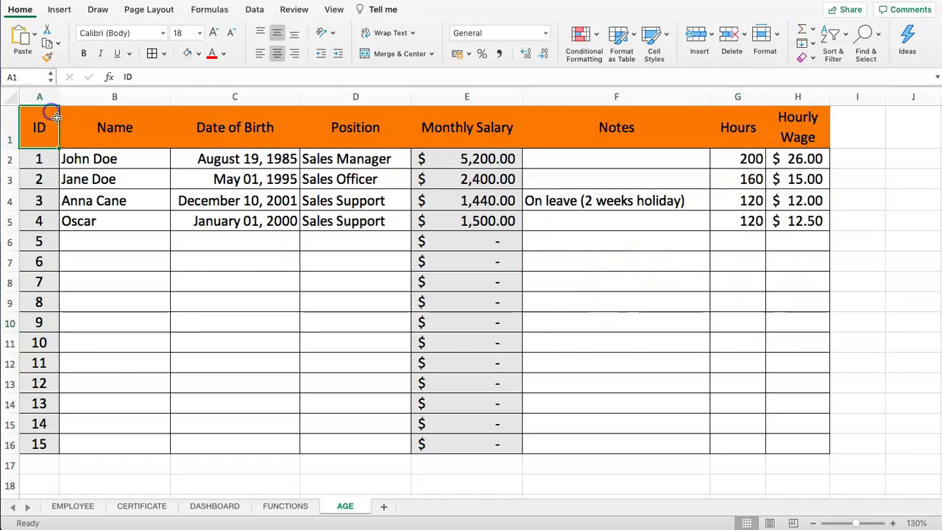
# Step: Re-protect the sheet with a password, then test it by selecting cells D3 and B6
pyautogui.click(779, 37)
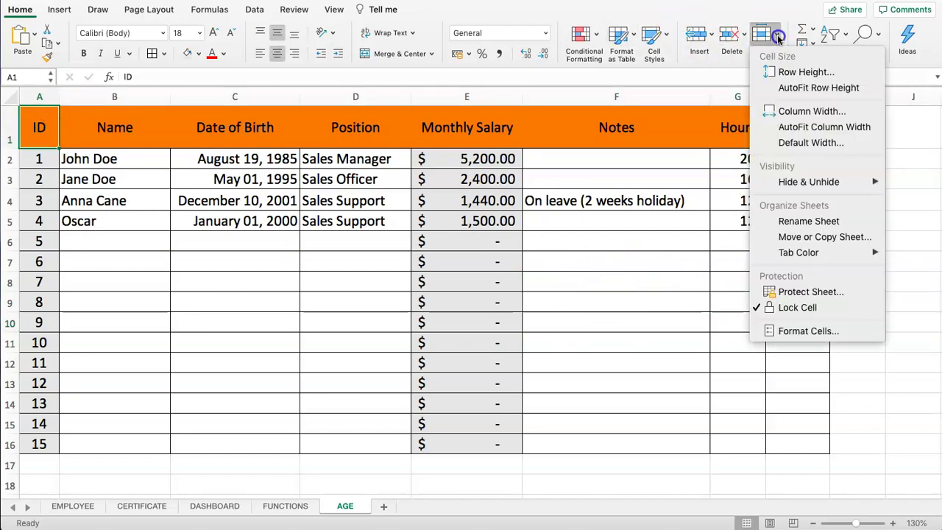
pyautogui.click(805, 292)
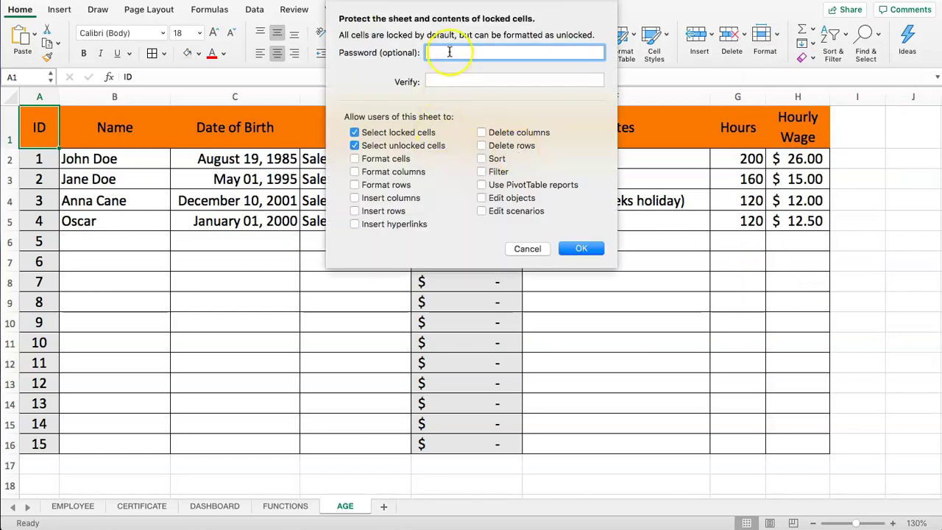
pyautogui.press('Tab')
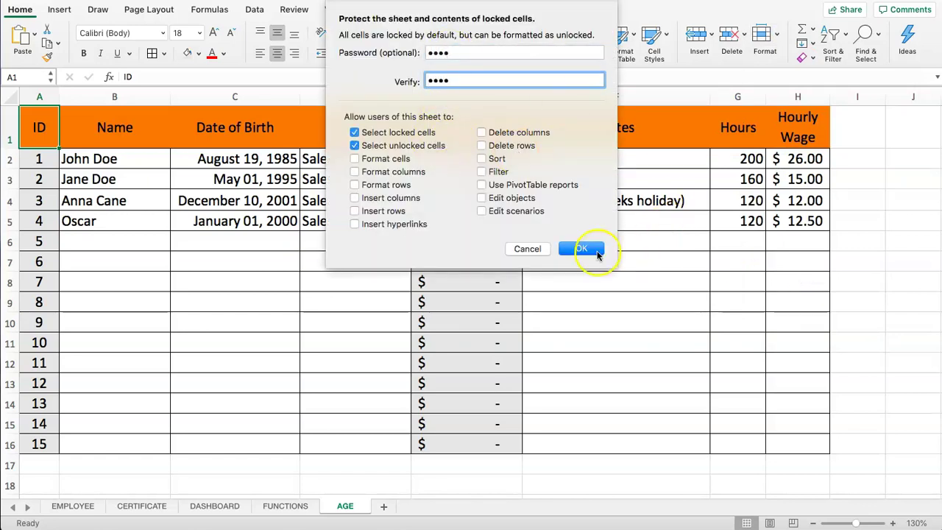
pyautogui.click(582, 248)
pyautogui.click(393, 175)
pyautogui.click(316, 243)
pyautogui.click(103, 242)
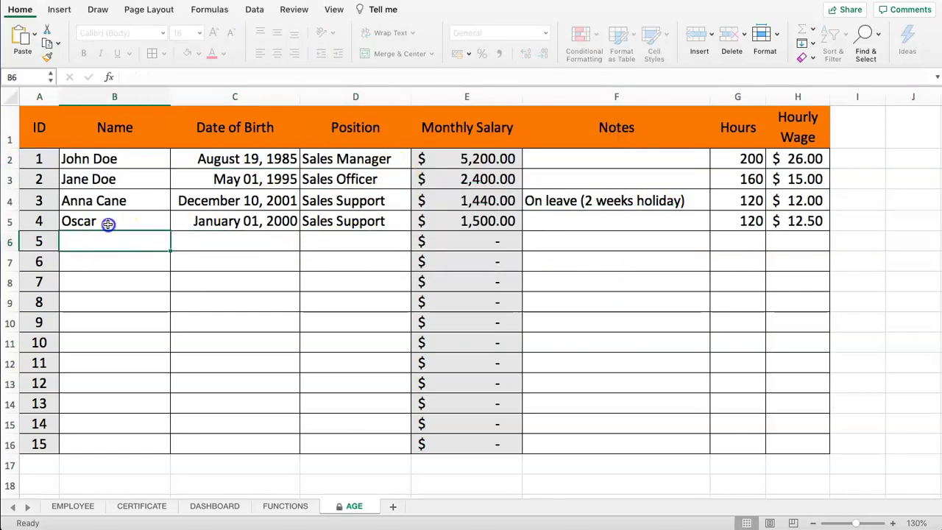
# Step: Start row 6 with the new employee's name and the position 'Test'
pyautogui.write('Jane Doe')
pyautogui.press('Tab')
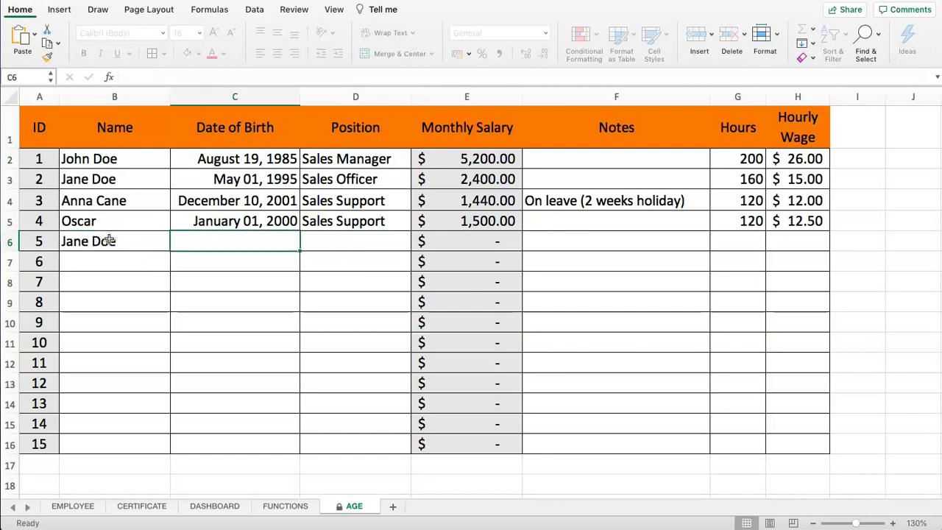
pyautogui.press('Tab')
pyautogui.press('Tab')
pyautogui.press('Left')
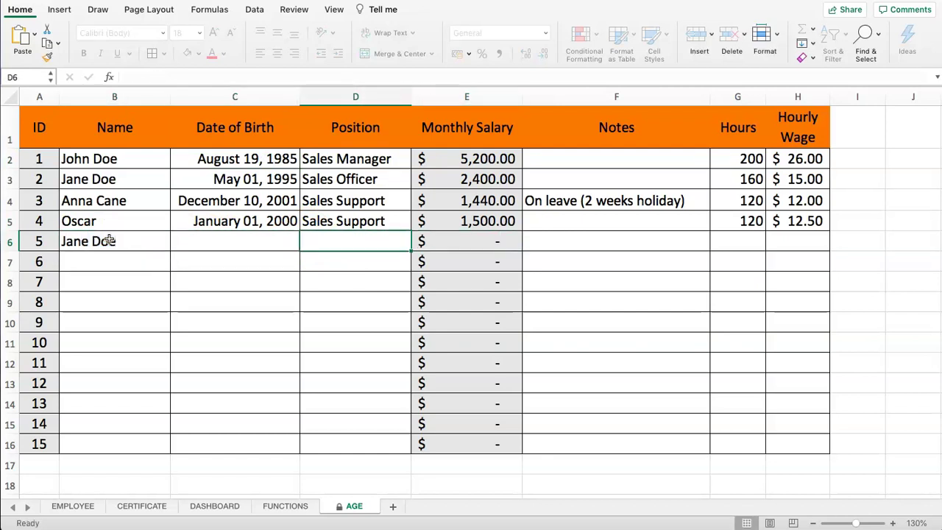
pyautogui.write('Test')
pyautogui.press('Return')
# Step: Give the row 6 employee 120 hours at an hourly wage of 10
pyautogui.press('Right')
pyautogui.press('Up')
pyautogui.press('Right')
pyautogui.press('Right')
pyautogui.press('Right')
pyautogui.press('Left')
pyautogui.write('120')
pyautogui.press('Tab')
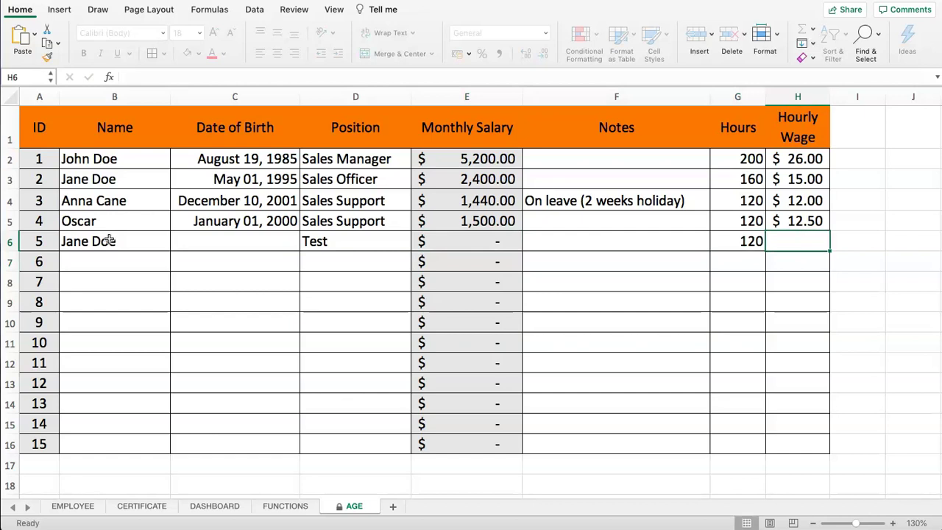
pyautogui.press('Return')
# Step: Try editing the locked salary formula in E6 and dismiss the protection alert
pyautogui.click(424, 236)
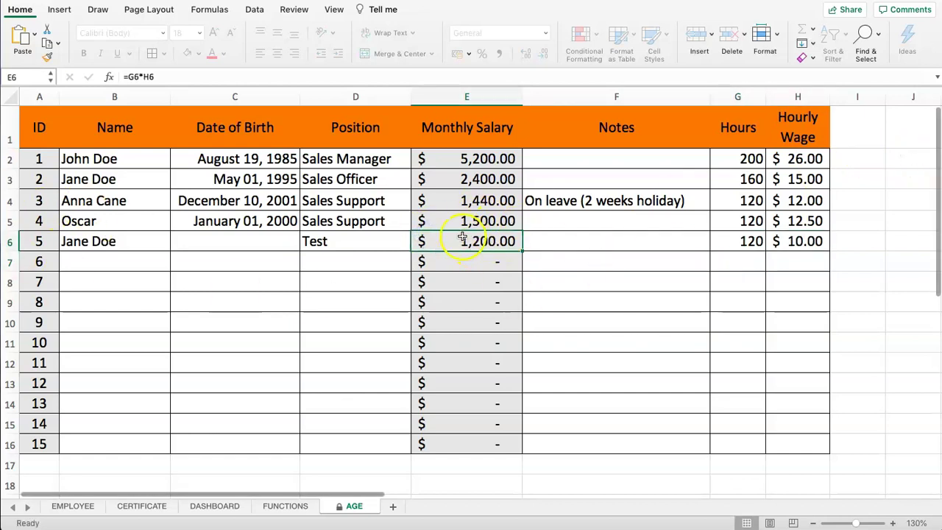
pyautogui.click(134, 77)
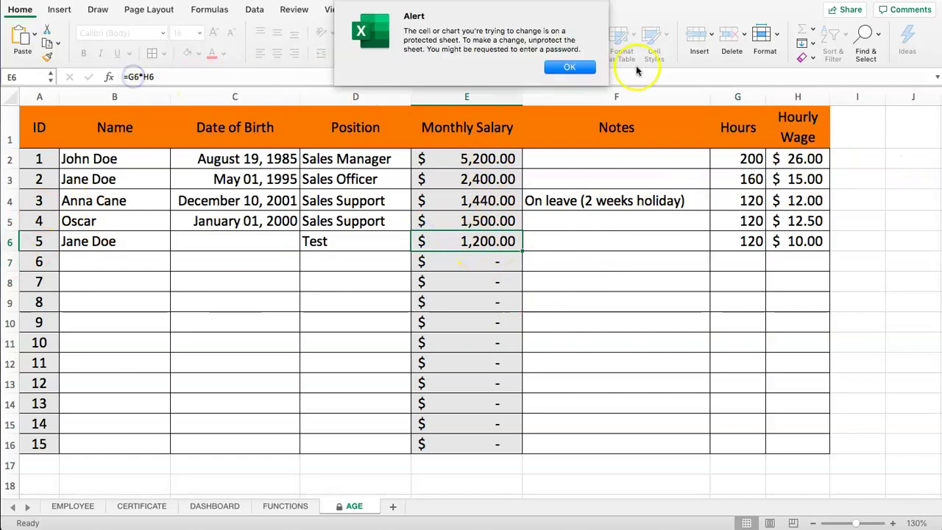
pyautogui.click(570, 67)
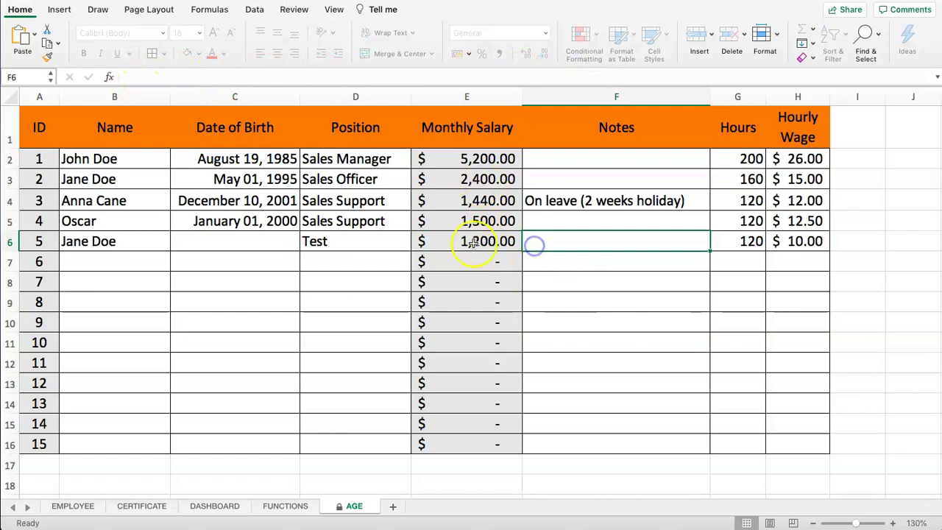
# Step: Change the H2 wage to 27 and hours G3:G5 to 150, 100 and 100
pyautogui.click(798, 159)
pyautogui.write('27')
pyautogui.press('Return')
pyautogui.press('Return')
pyautogui.press('Up')
pyautogui.press('Left')
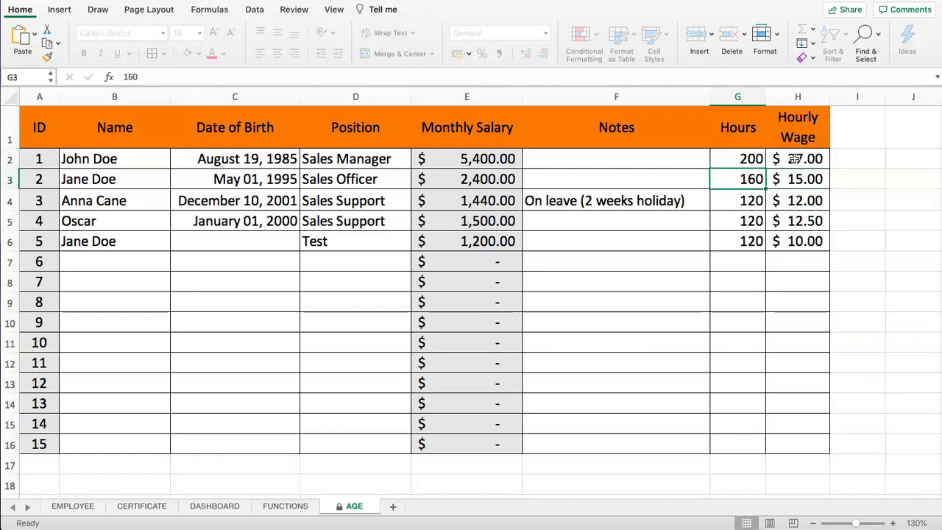
pyautogui.write('150')
pyautogui.press('Return')
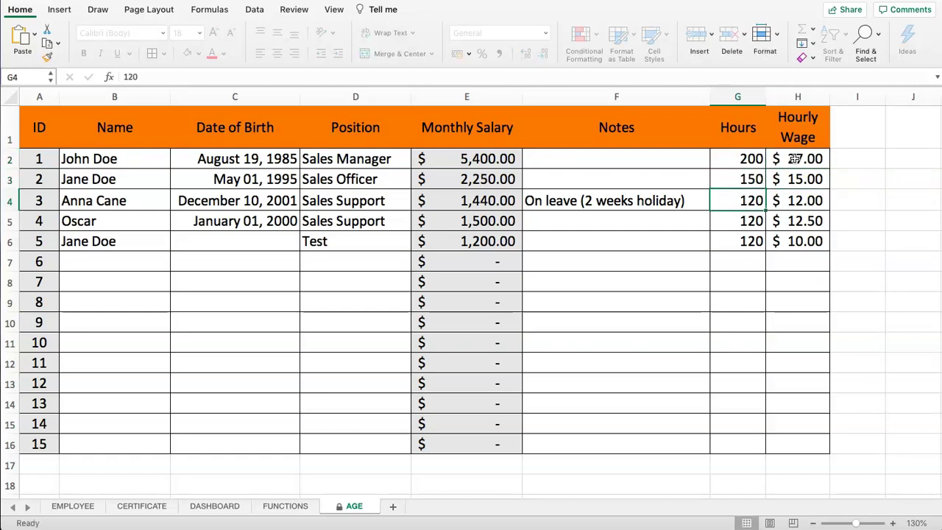
pyautogui.write('100')
pyautogui.press('Return')
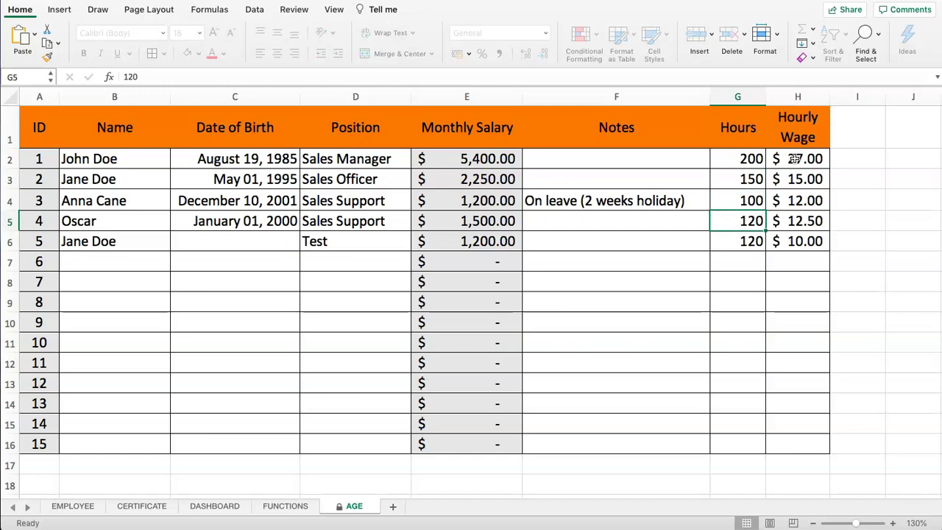
pyautogui.press('Return')
# Step: Try moving the E3 salary and editing E5, dismissing each protected-sheet alert
pyautogui.moveTo(476, 177); pyautogui.dragTo(550, 246)
pyautogui.click(560, 243)
pyautogui.moveTo(486, 177); pyautogui.dragTo(494, 215)
pyautogui.click(563, 158)
pyautogui.doubleClick(436, 216)
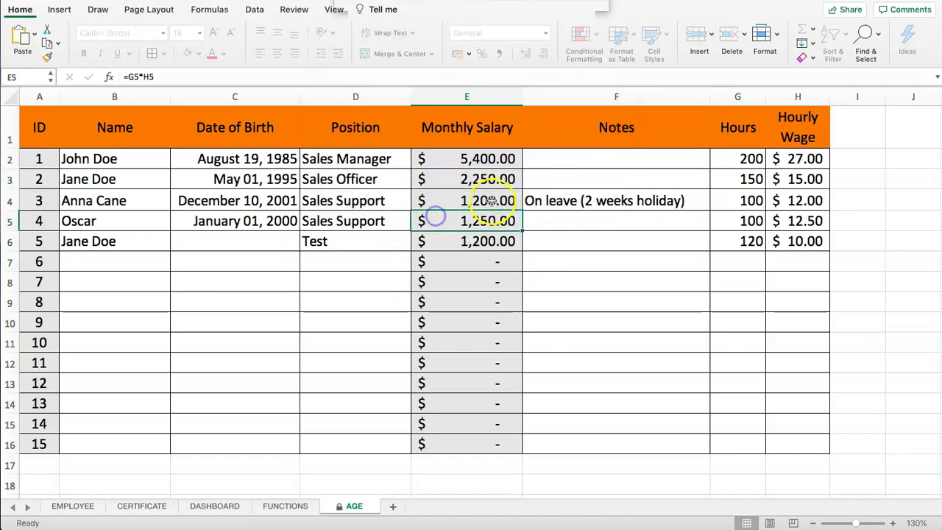
pyautogui.click(564, 67)
# Step: Select the salary cells E2:E16
pyautogui.click(556, 232)
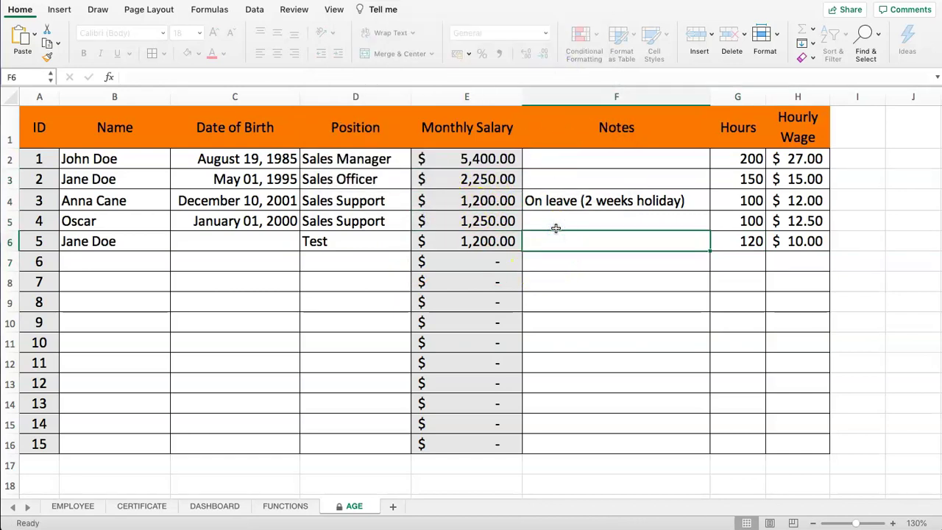
pyautogui.moveTo(471, 159); pyautogui.dragTo(467, 332)
pyautogui.scroll(10, 456, 332)
pyautogui.moveTo(467, 163); pyautogui.dragTo(513, 446)
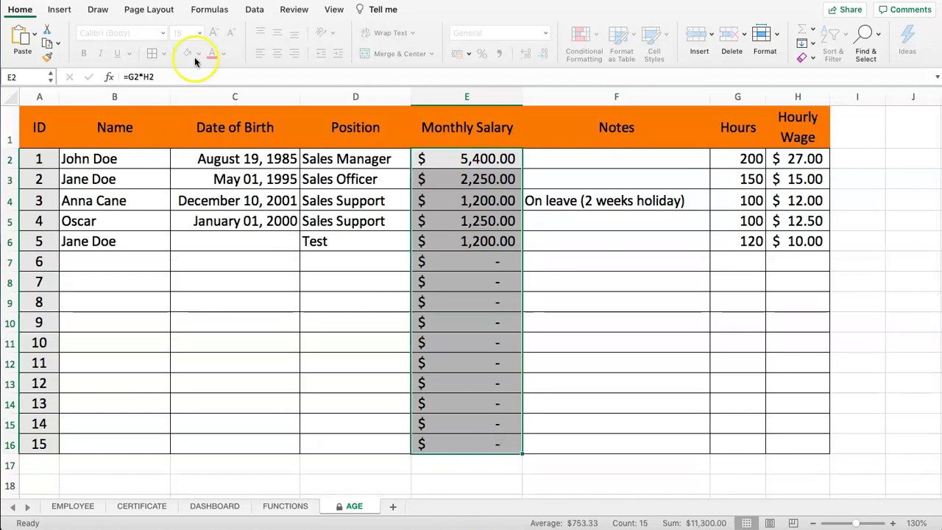
# Step: Unprotect the AGE sheet through Format > Unprotect Sheet, confirming with the sheet password
pyautogui.click(776, 37)
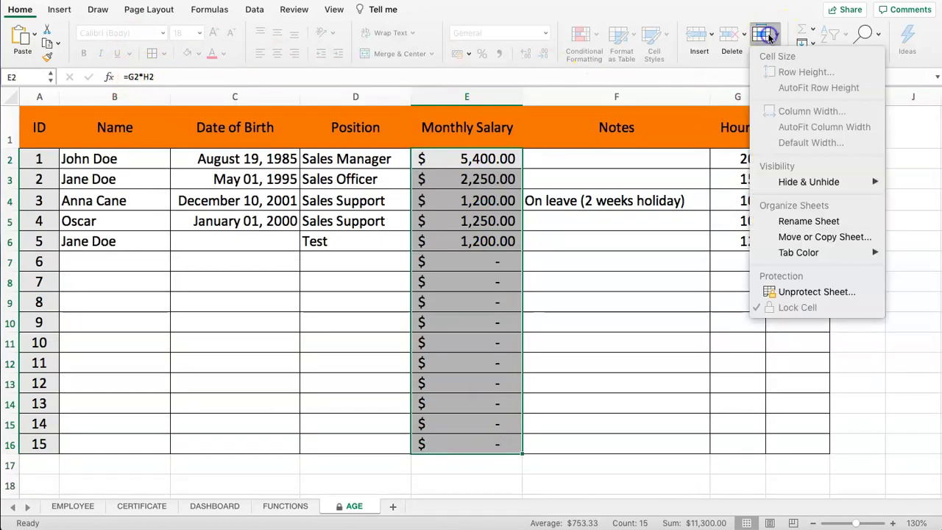
pyautogui.click(814, 293)
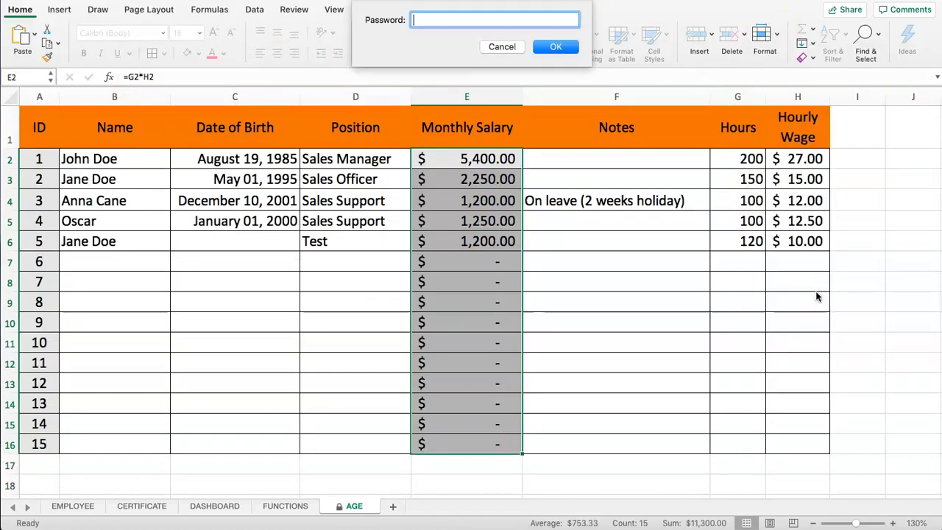
pyautogui.click(558, 48)
pyautogui.click(568, 292)
# Step: Select salary cells E2:E16 and check their lock status in the Format menu
pyautogui.click(454, 170)
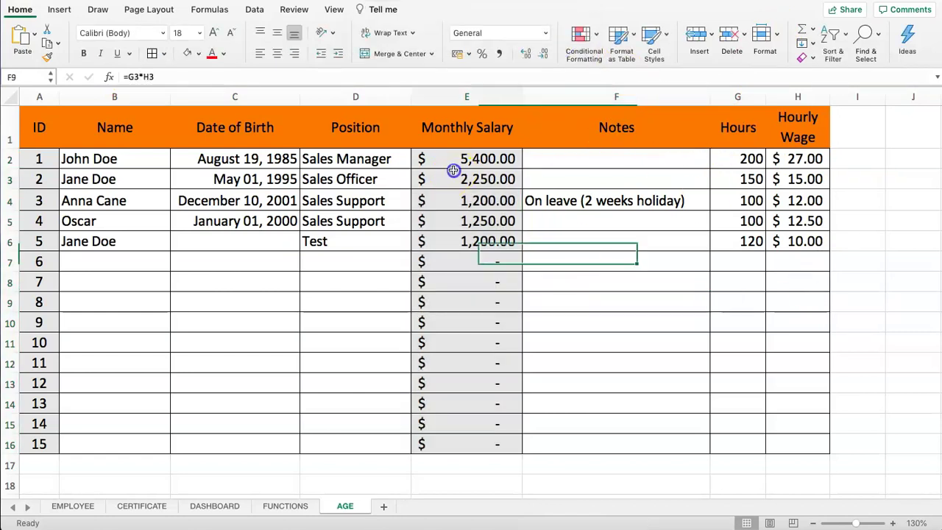
pyautogui.click(462, 158)
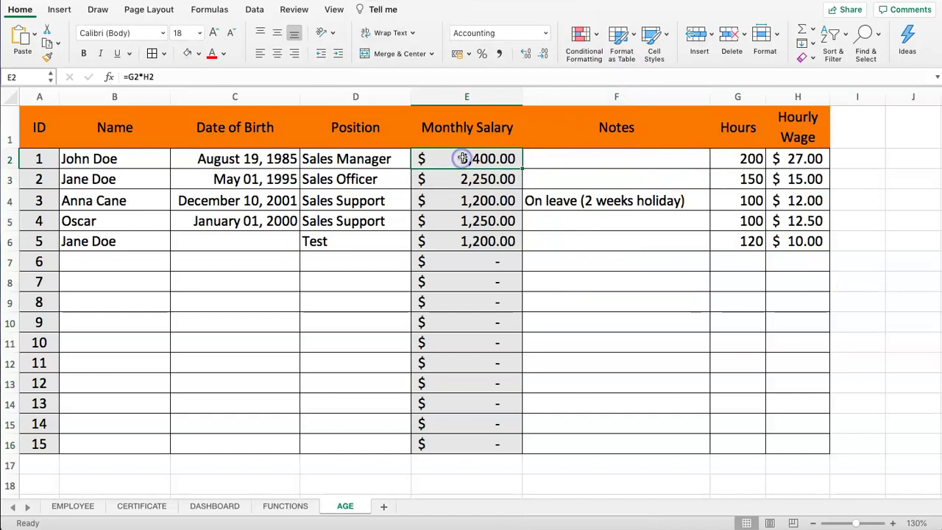
pyautogui.moveTo(463, 158); pyautogui.dragTo(476, 444)
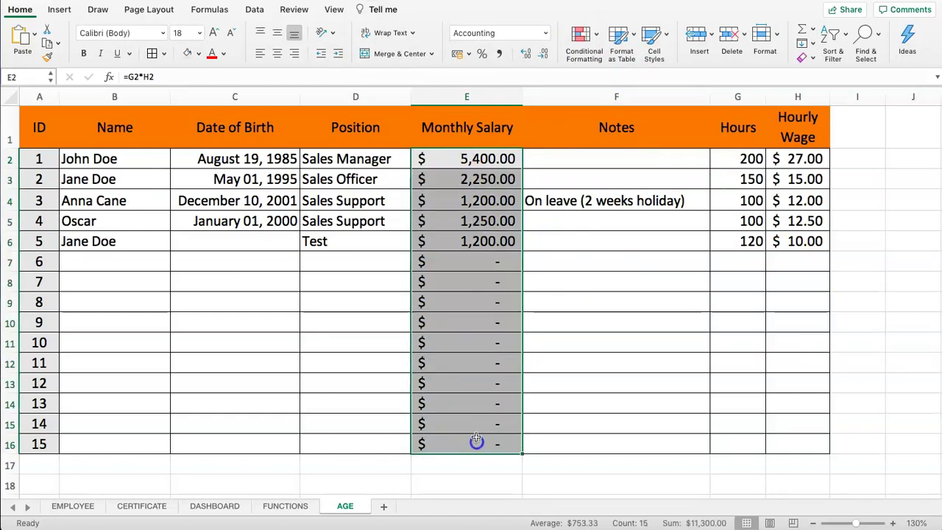
pyautogui.click(766, 37)
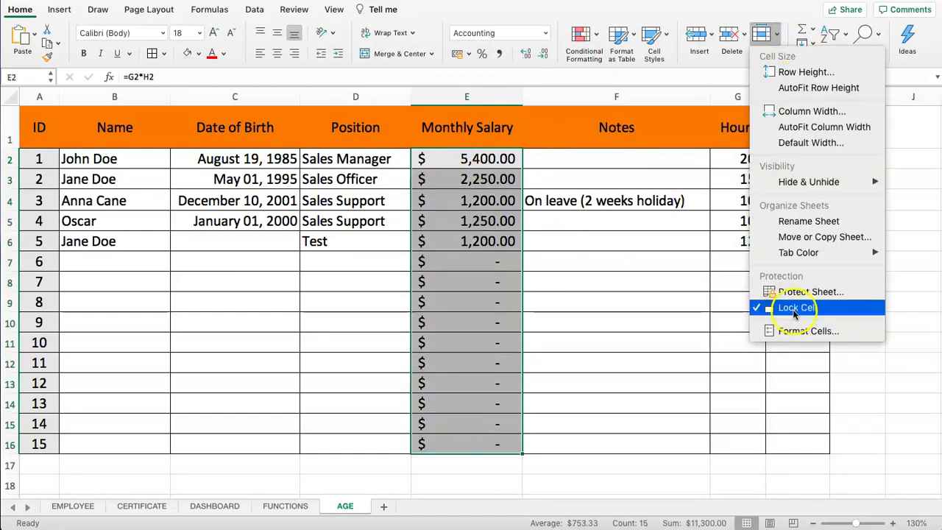
pyautogui.click(733, 294)
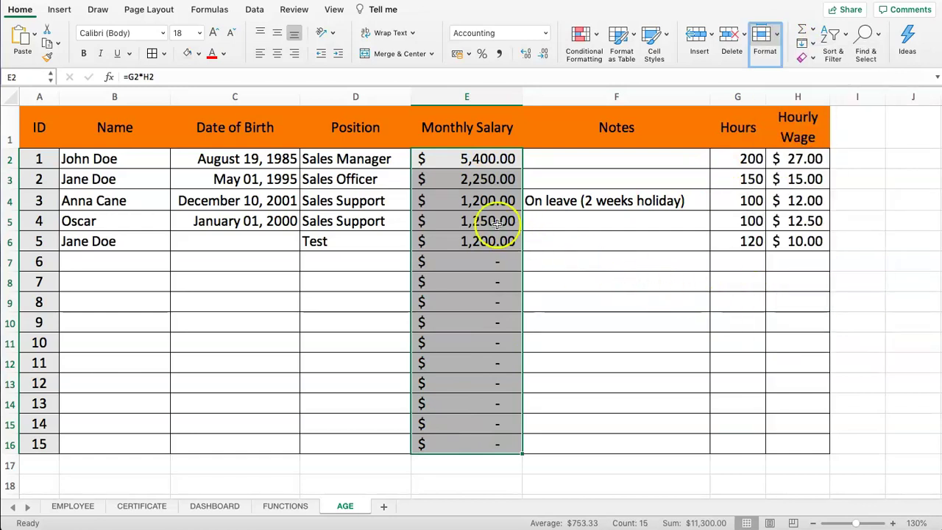
# Step: In Format Cells > Protection, tick Hidden alongside Locked for E2:E16 and confirm
pyautogui.rightClick(464, 183)
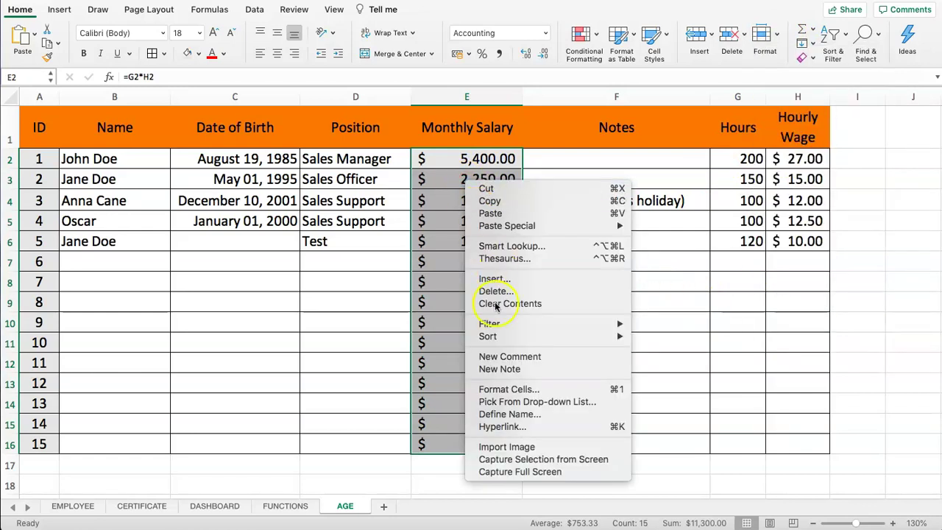
pyautogui.click(530, 393)
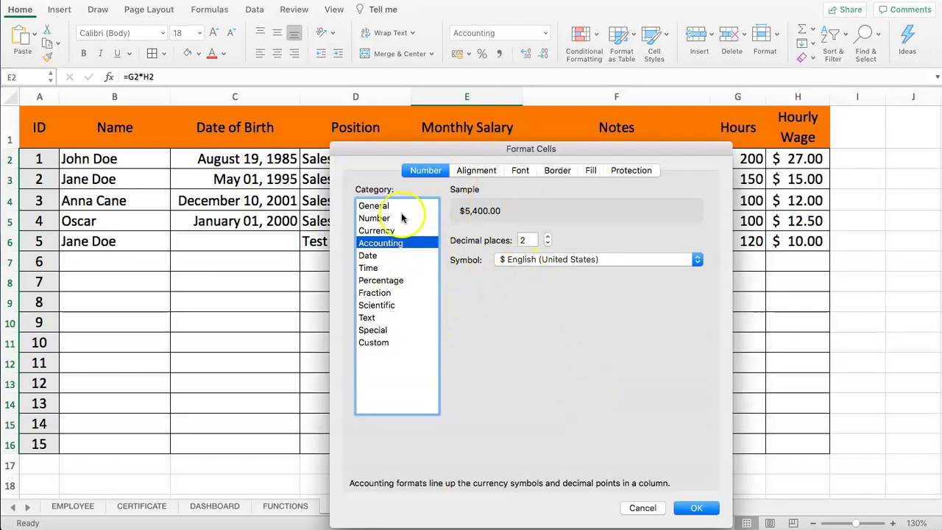
pyautogui.click(637, 171)
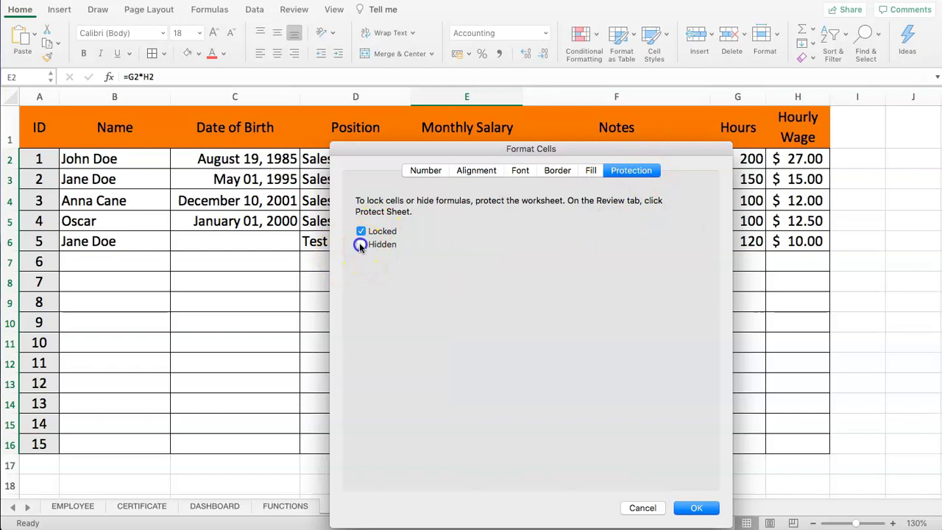
pyautogui.click(360, 246)
pyautogui.moveTo(387, 149); pyautogui.dragTo(141, 96)
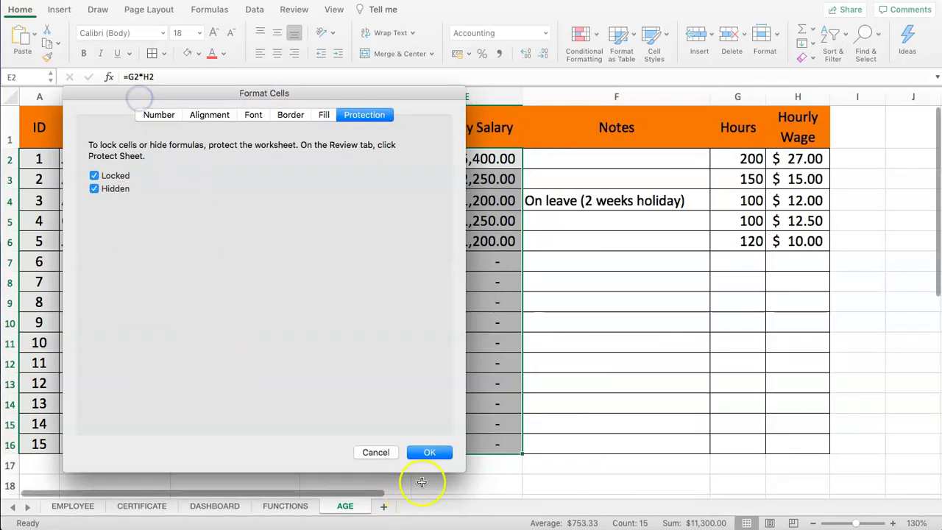
pyautogui.click(430, 452)
# Step: Check the lock status of the salary formula in E2 in the Format menu
pyautogui.click(344, 156)
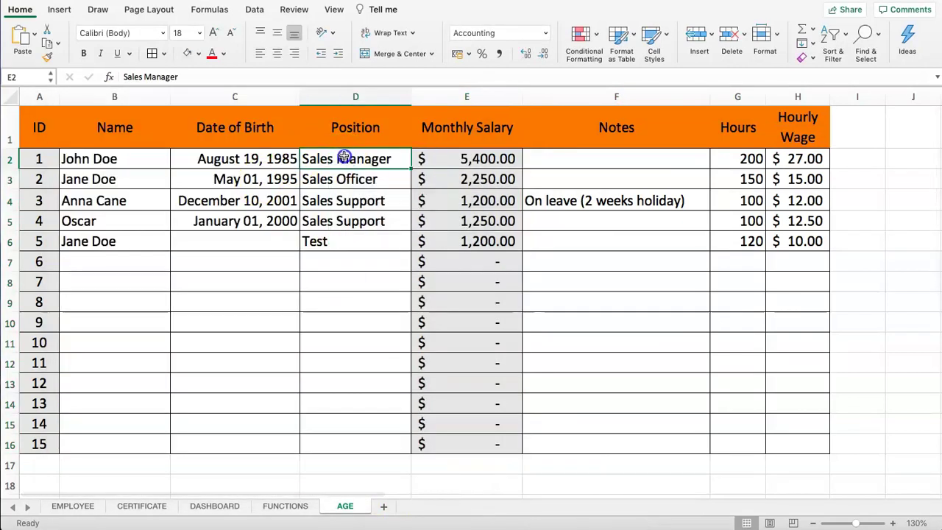
pyautogui.click(477, 159)
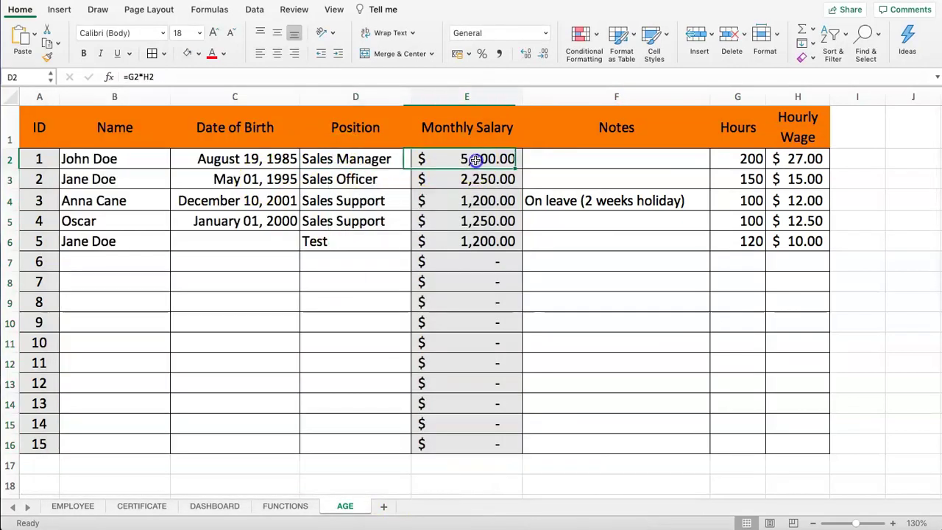
pyautogui.click(776, 37)
pyautogui.click(765, 308)
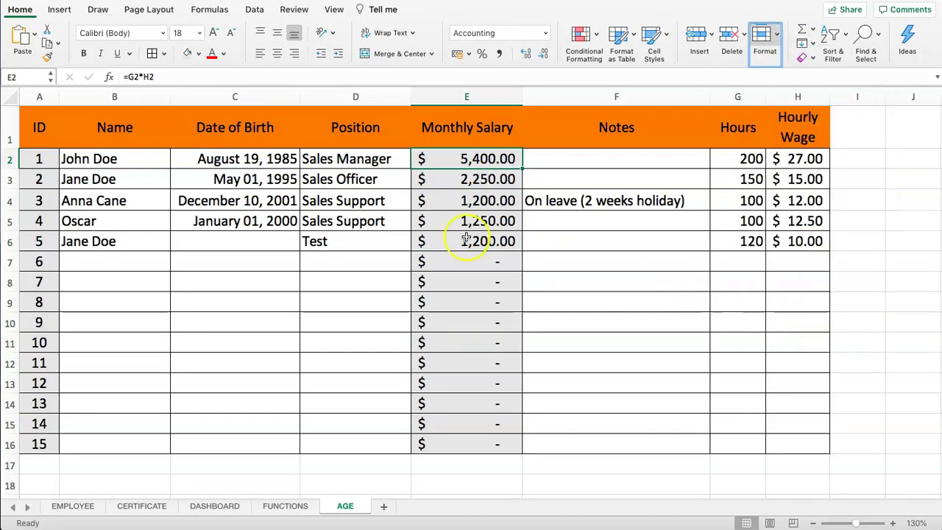
# Step: Protect the AGE sheet with Format > Protect Sheet, entering and confirming a password
pyautogui.click(364, 162)
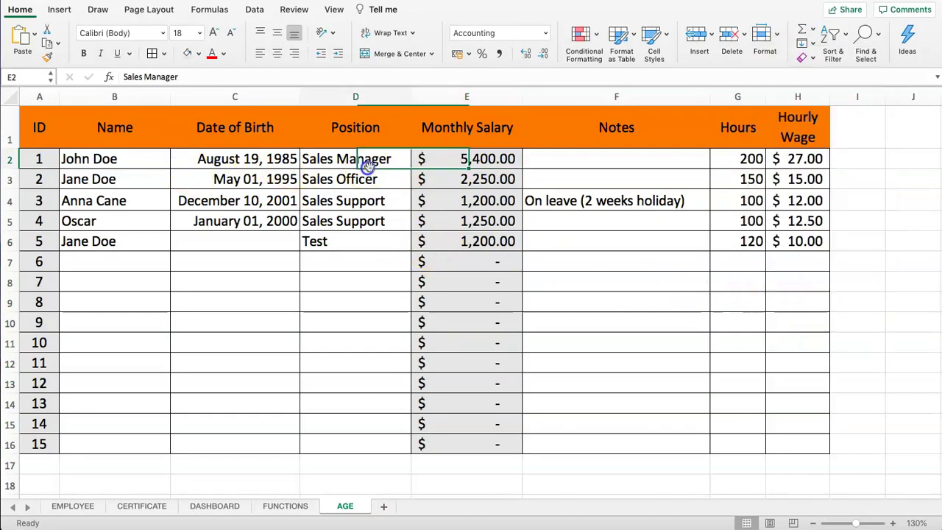
pyautogui.click(773, 33)
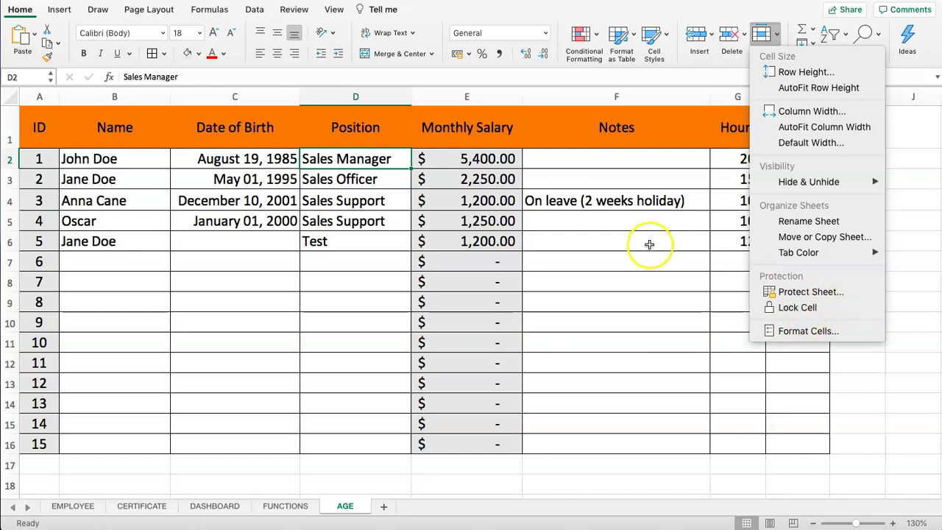
pyautogui.click(773, 36)
pyautogui.click(776, 37)
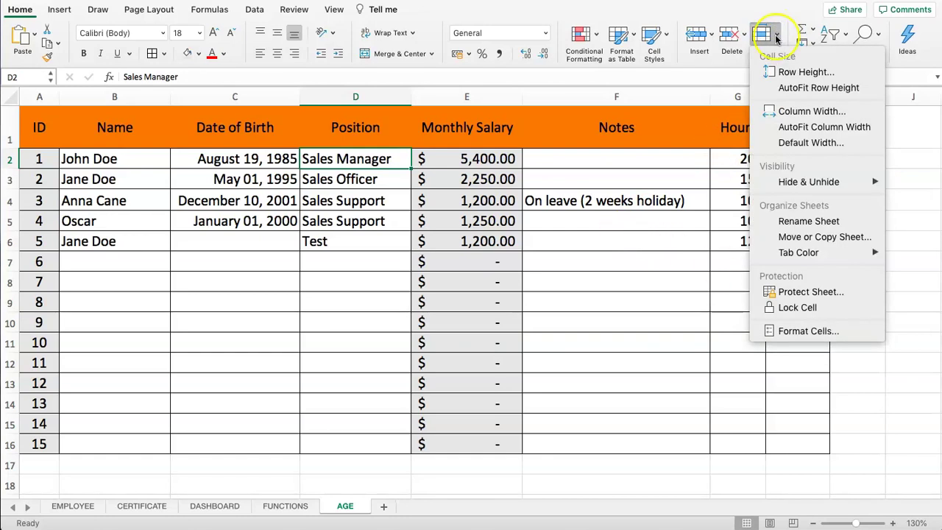
pyautogui.click(803, 292)
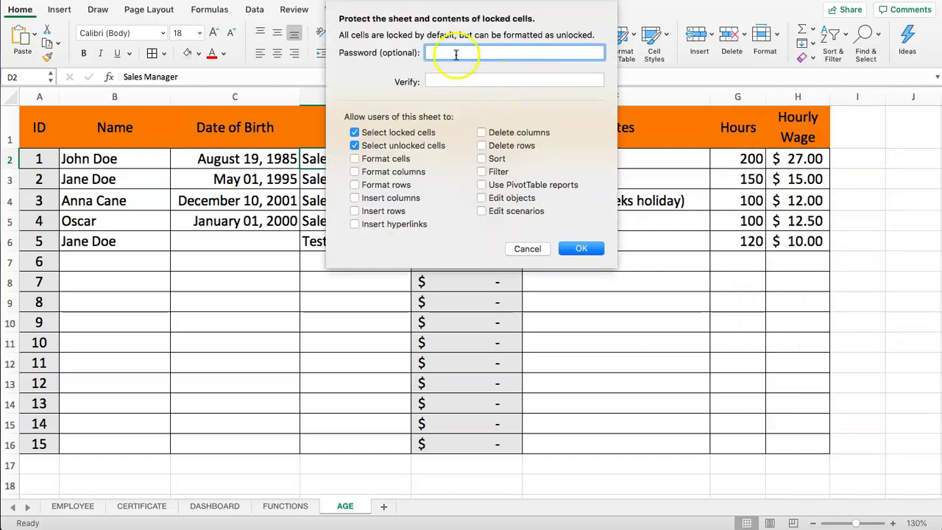
pyautogui.write('1')
pyautogui.press('Tab')
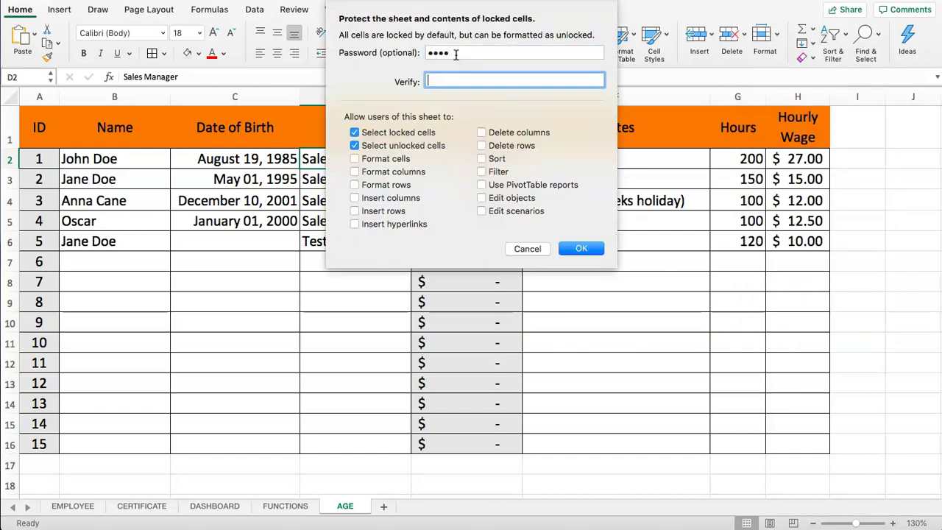
pyautogui.write('1234')
pyautogui.click(593, 248)
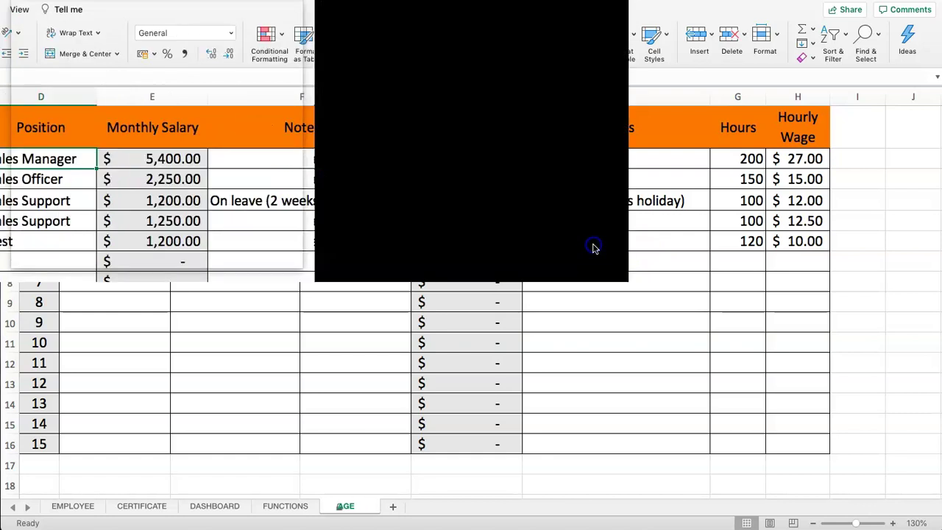
# Step: Set G6 to 150 hours and check that E6 recalculates to 1,500.00
pyautogui.click(595, 238)
pyautogui.click(759, 243)
pyautogui.write('150')
pyautogui.press('Return')
pyautogui.click(455, 244)
pyautogui.click(149, 77)
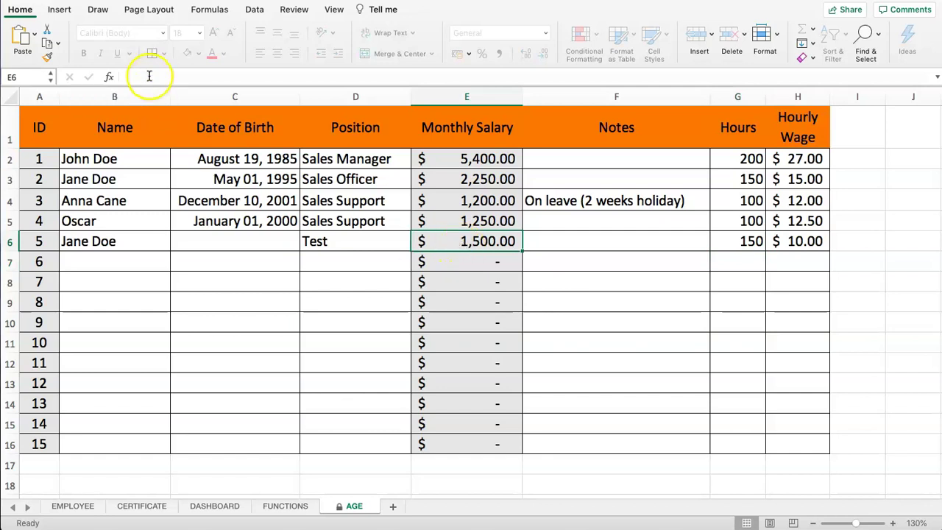
pyautogui.click(570, 67)
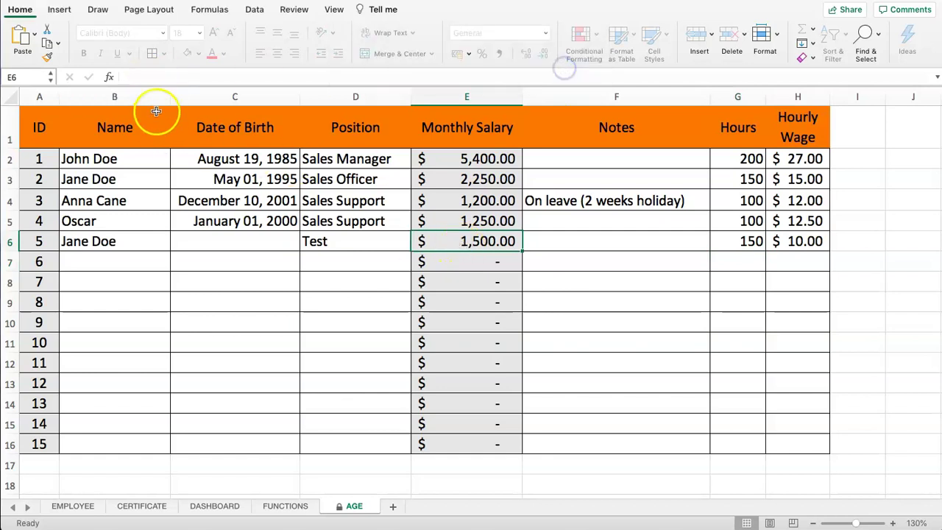
pyautogui.click(463, 263)
pyautogui.click(477, 221)
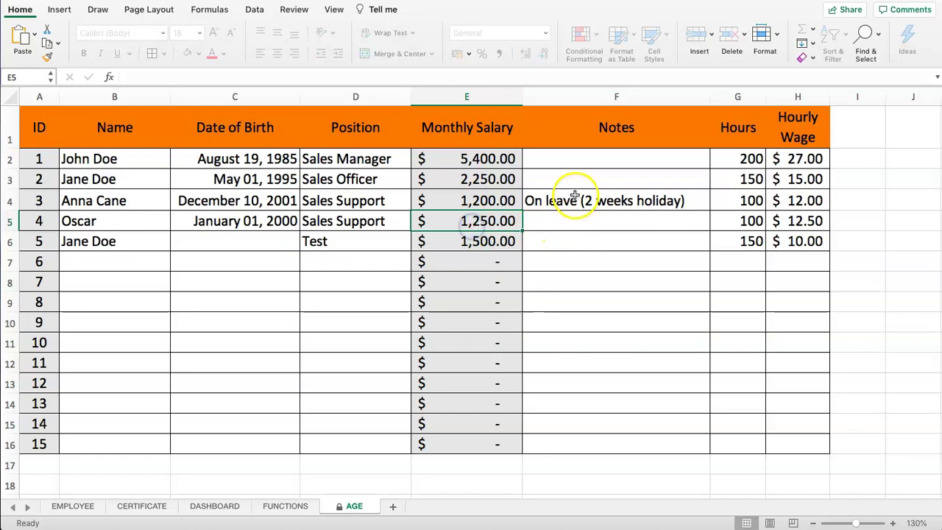
pyautogui.click(543, 201)
pyautogui.click(736, 220)
pyautogui.click(796, 216)
pyautogui.click(728, 219)
pyautogui.click(307, 213)
pyautogui.click(189, 194)
pyautogui.click(126, 184)
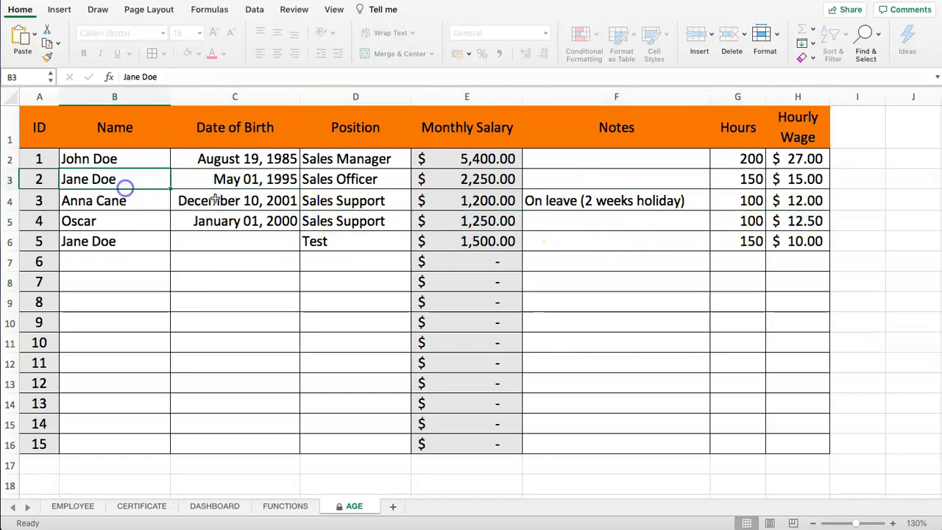
pyautogui.click(358, 218)
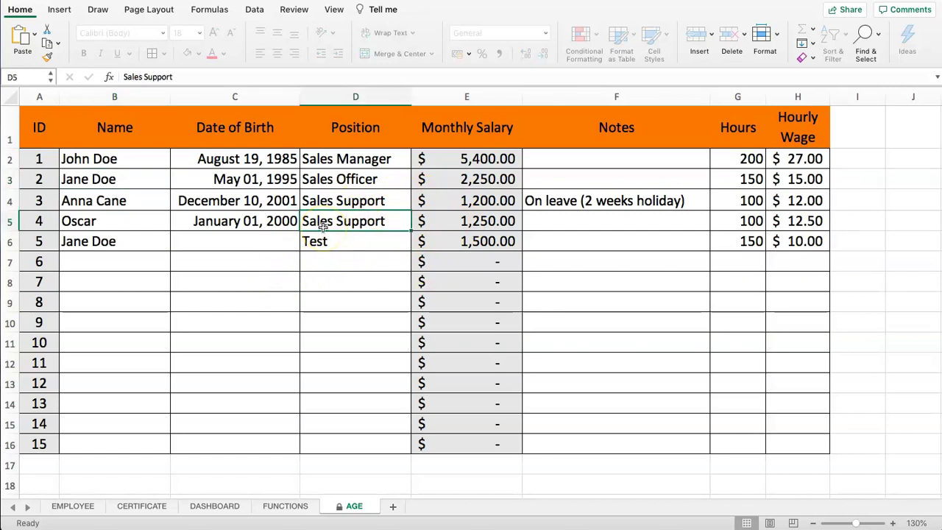
pyautogui.click(766, 34)
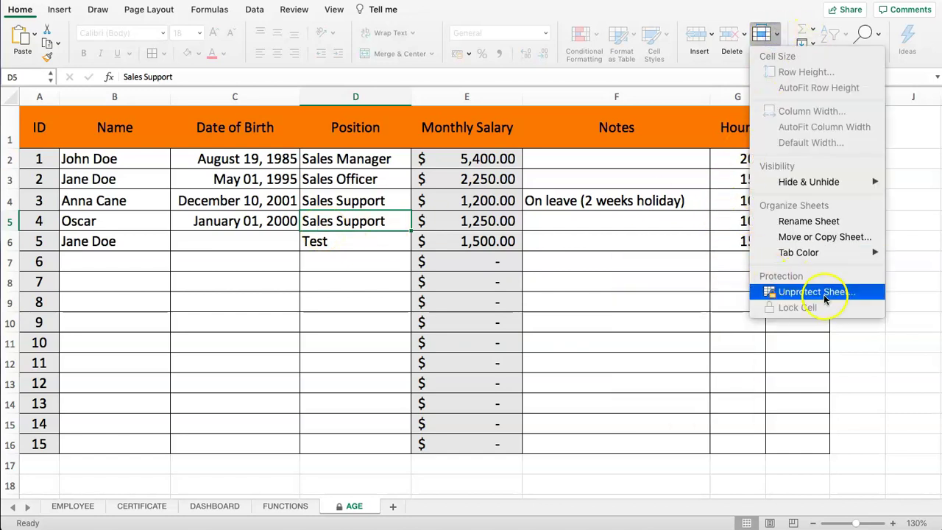
pyautogui.click(569, 263)
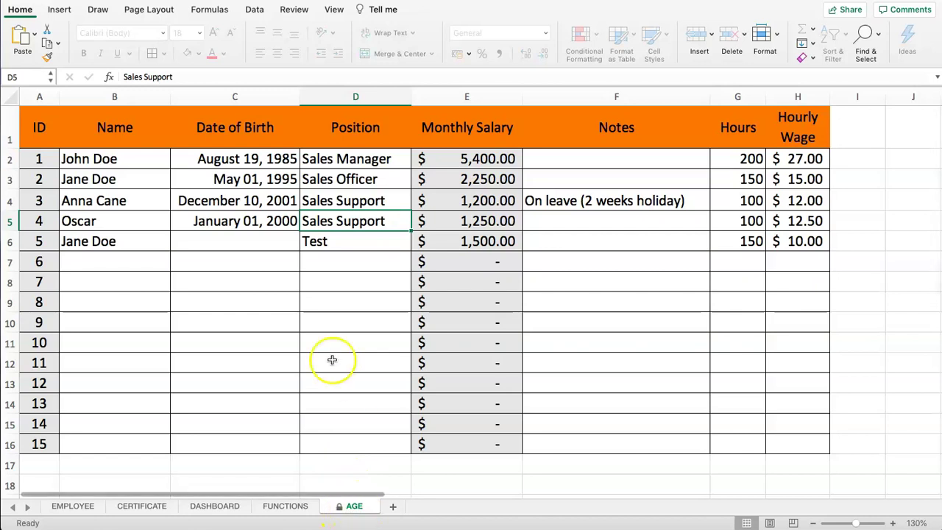
pyautogui.click(246, 284)
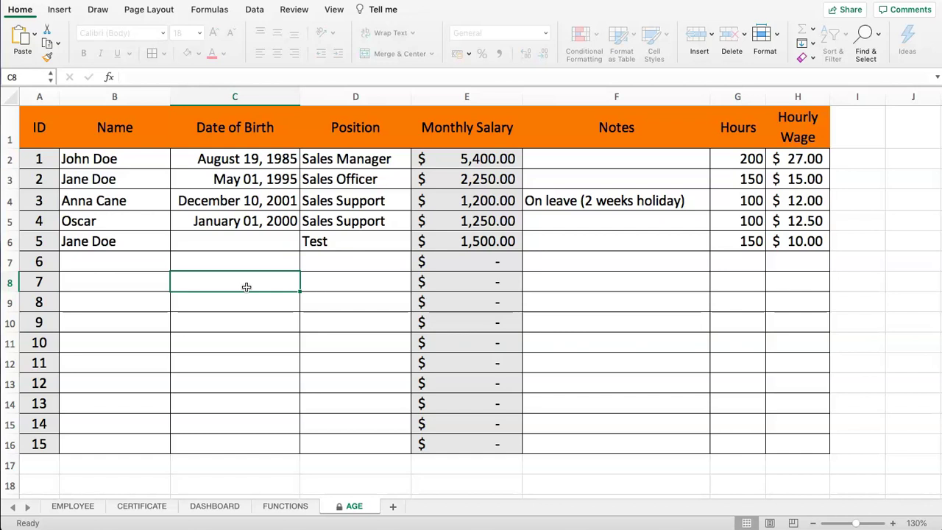
pyautogui.click(456, 247)
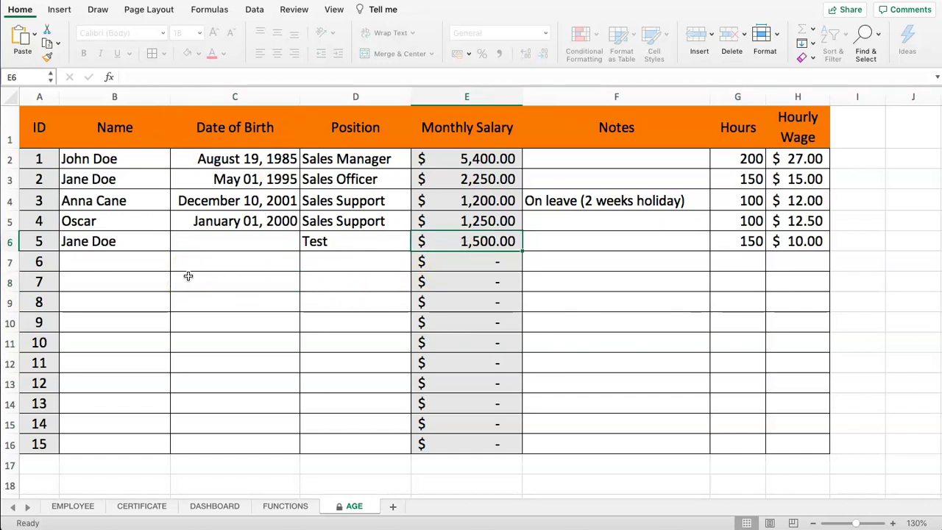
pyautogui.click(200, 272)
pyautogui.click(199, 269)
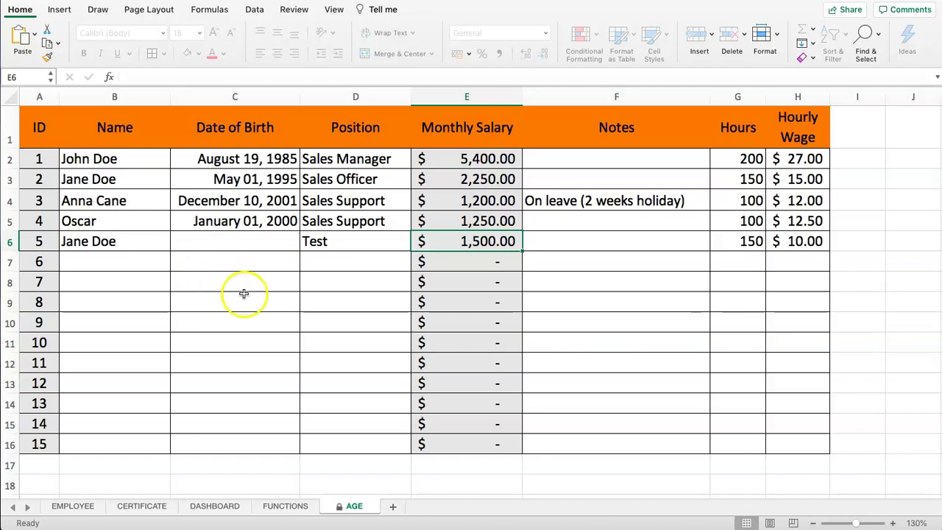